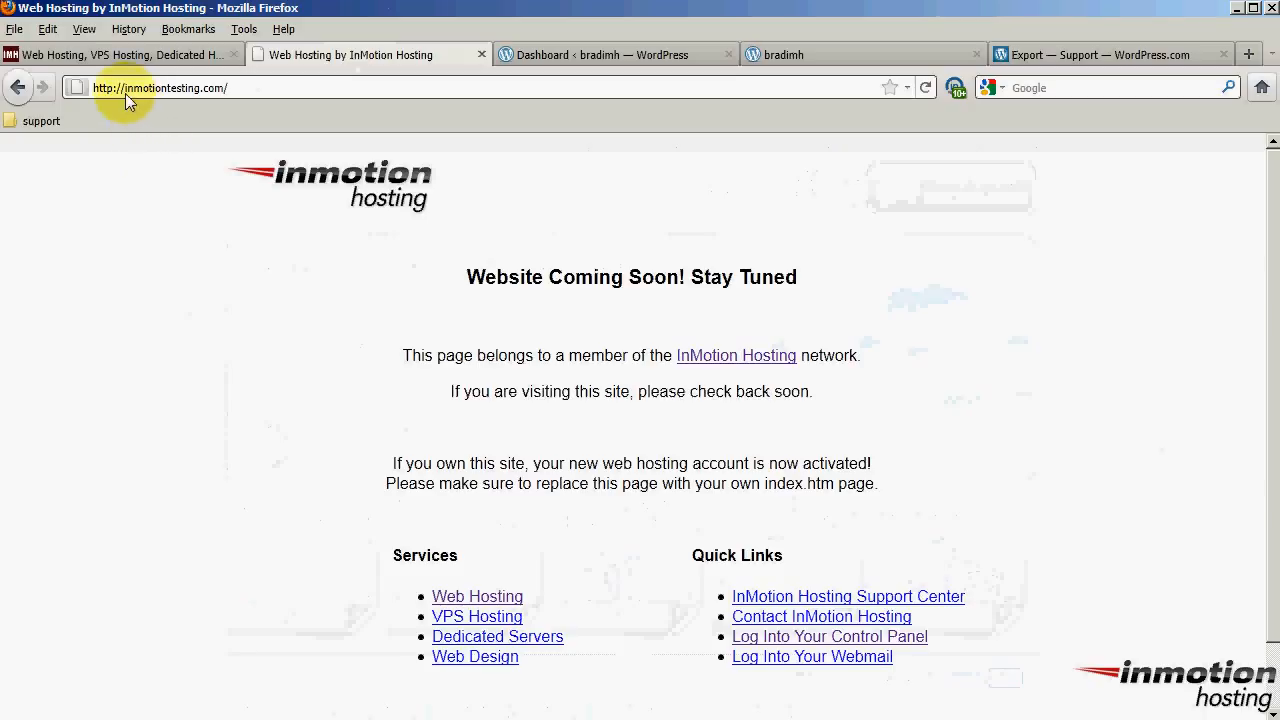
Point out the inmotiontesting.com Coming Soon placeholder and the bradimh.wordpress.com blog address
drag(122, 89, 229, 87)
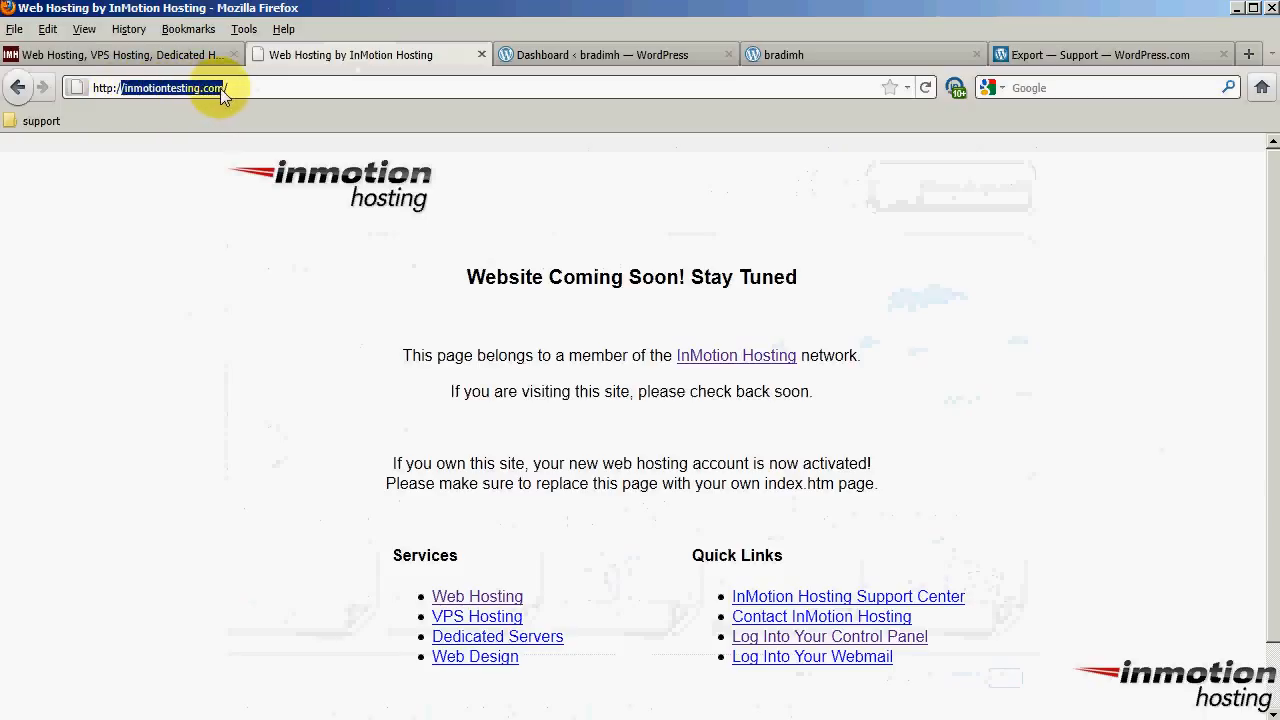
click(243, 371)
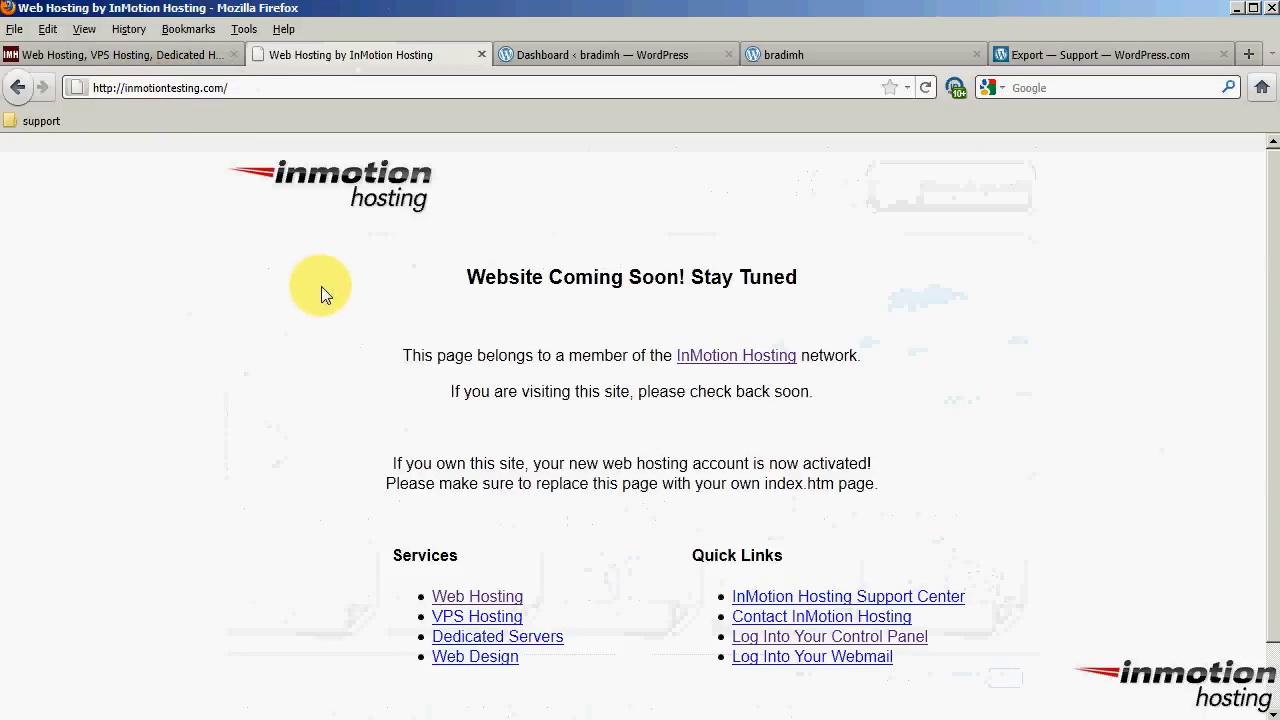
drag(466, 278, 838, 285)
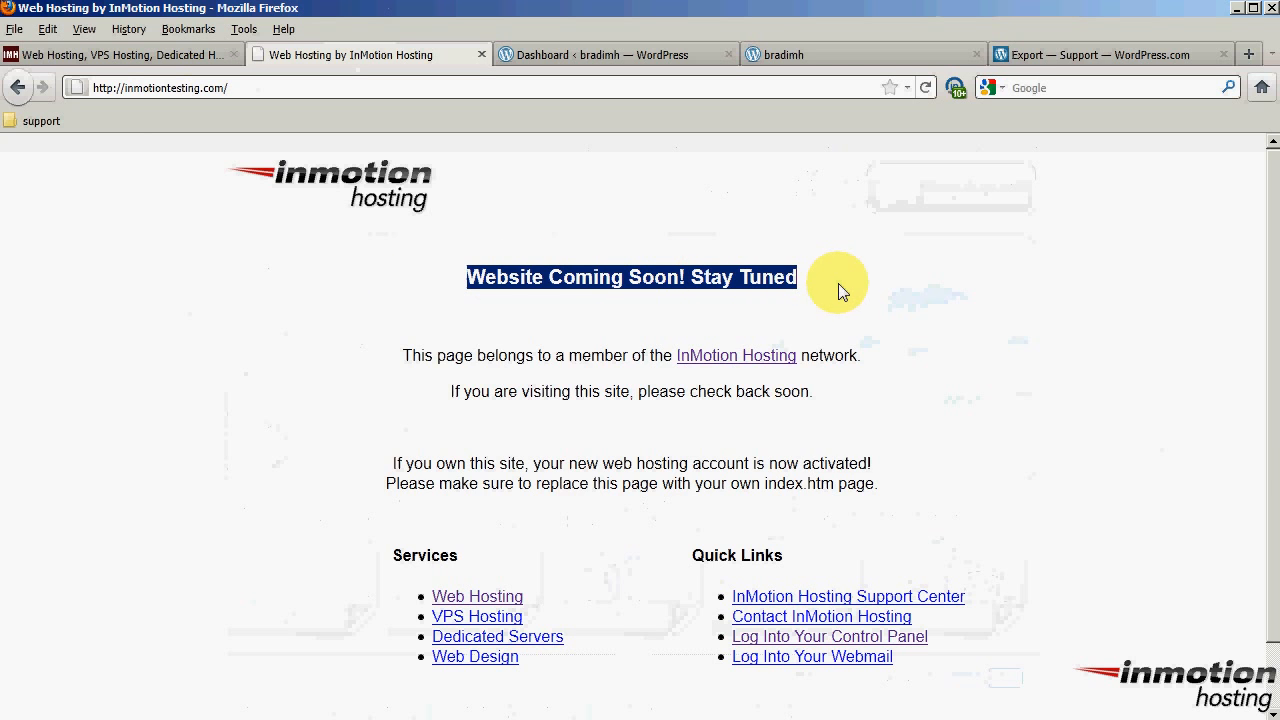
click(838, 283)
click(842, 54)
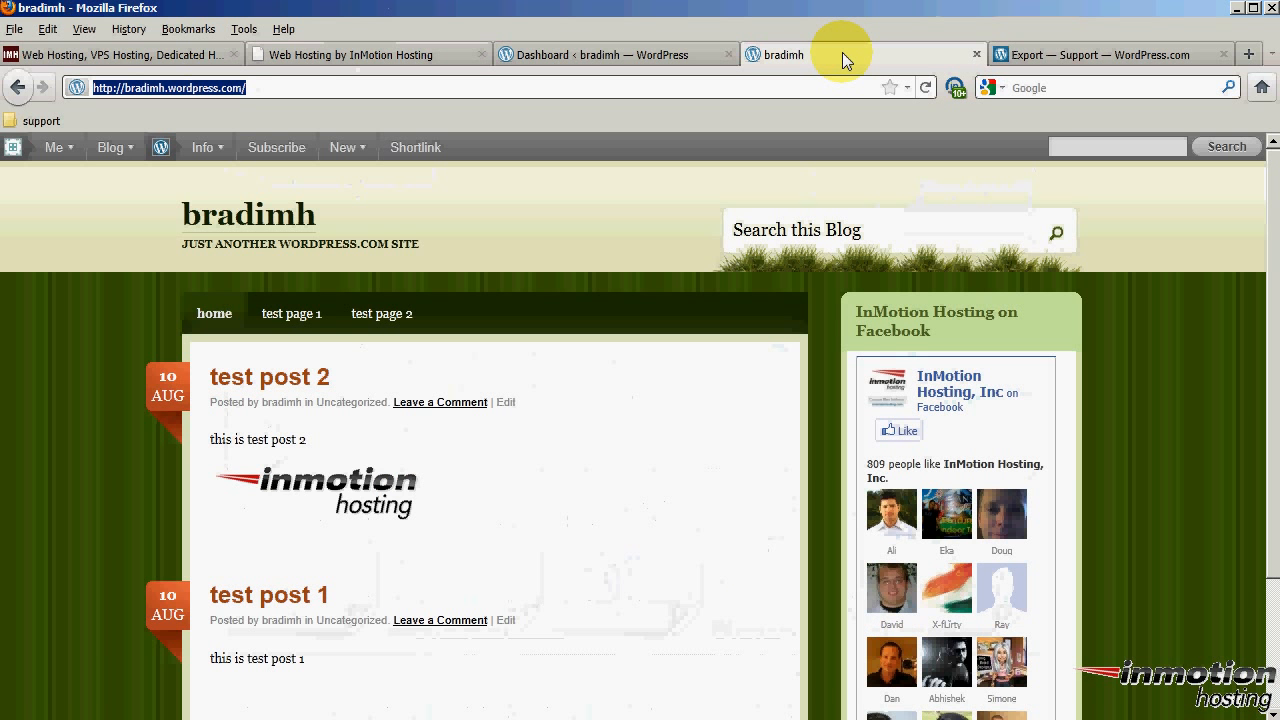
click(168, 88)
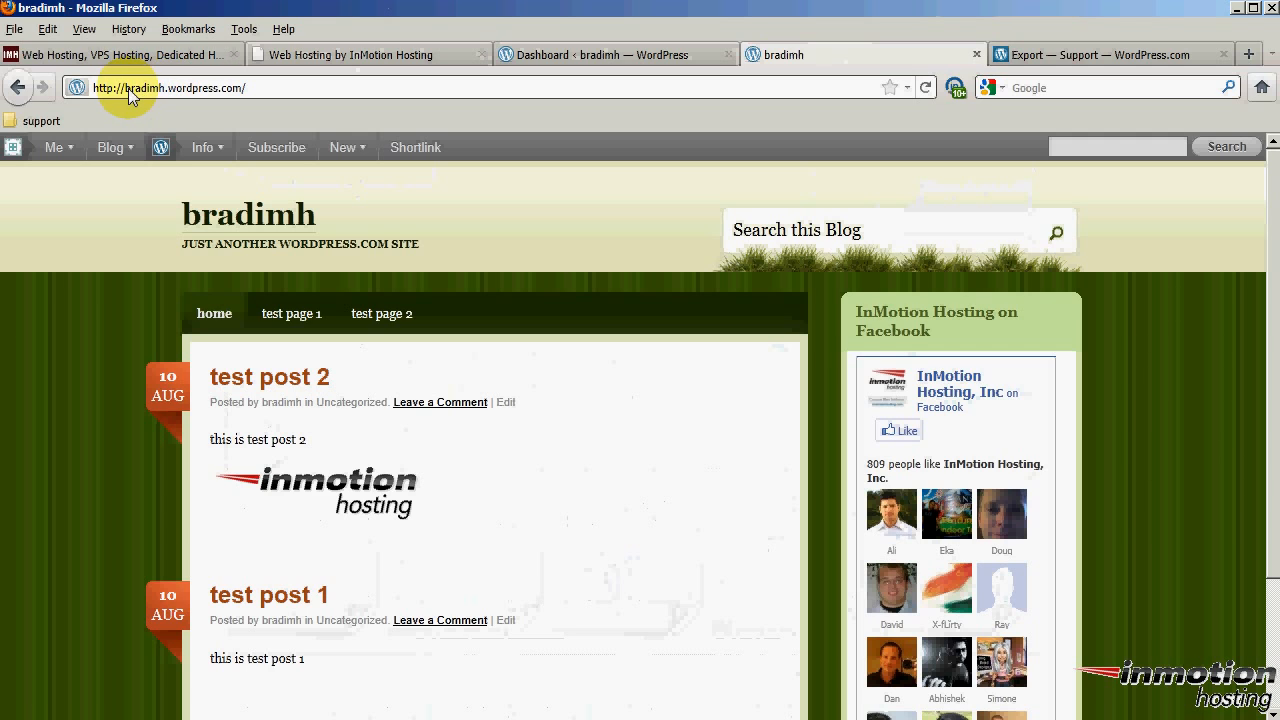
drag(137, 88, 246, 89)
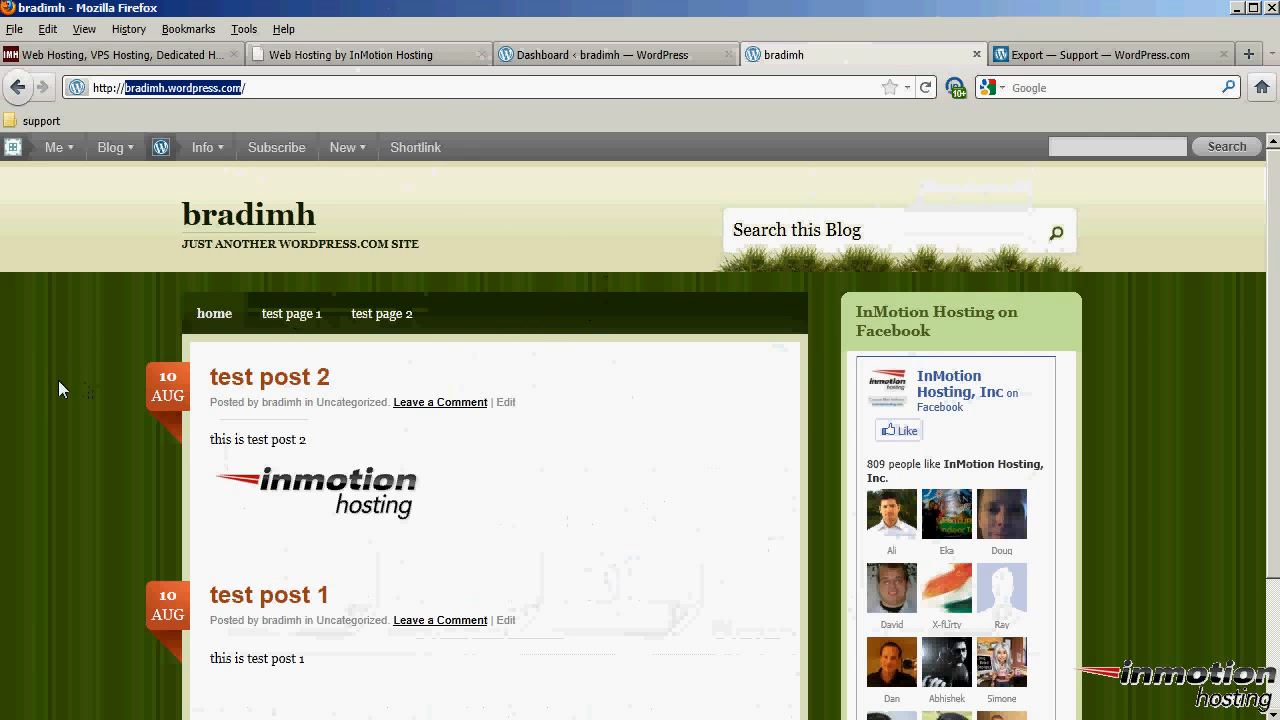
scroll(1157, 440, down, 2)
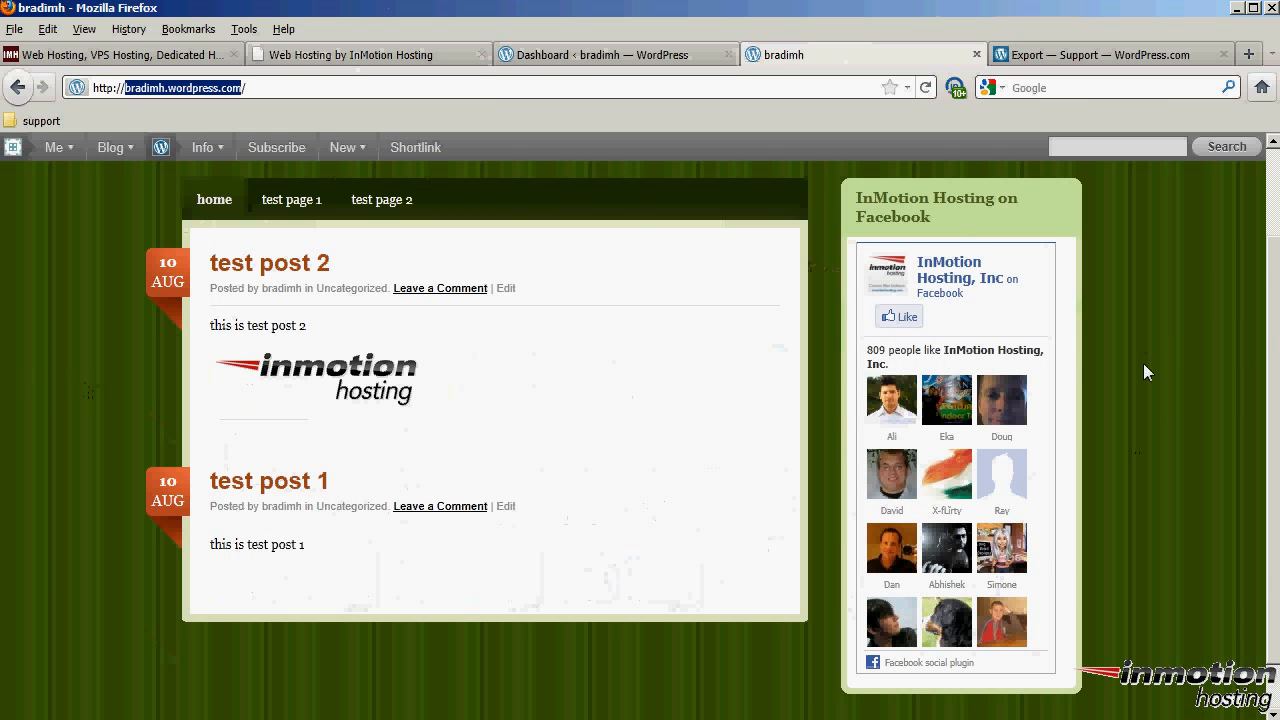
scroll(1150, 400, up, 2)
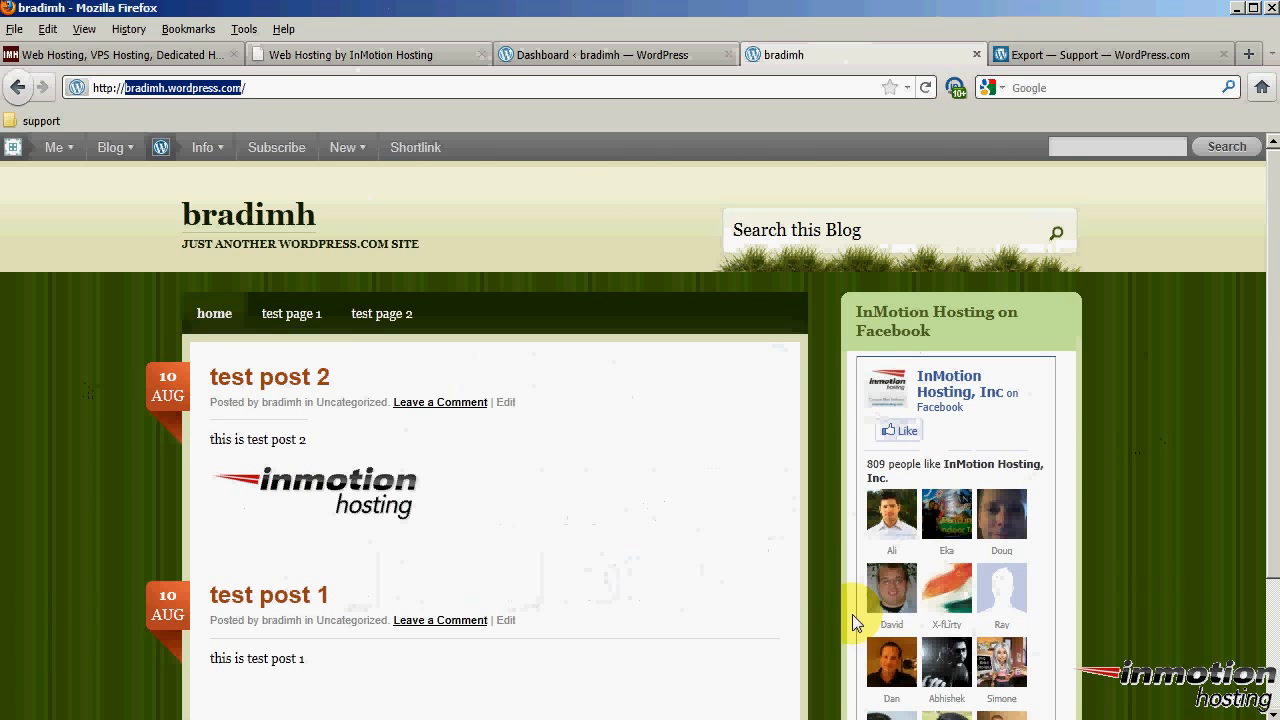
click(384, 55)
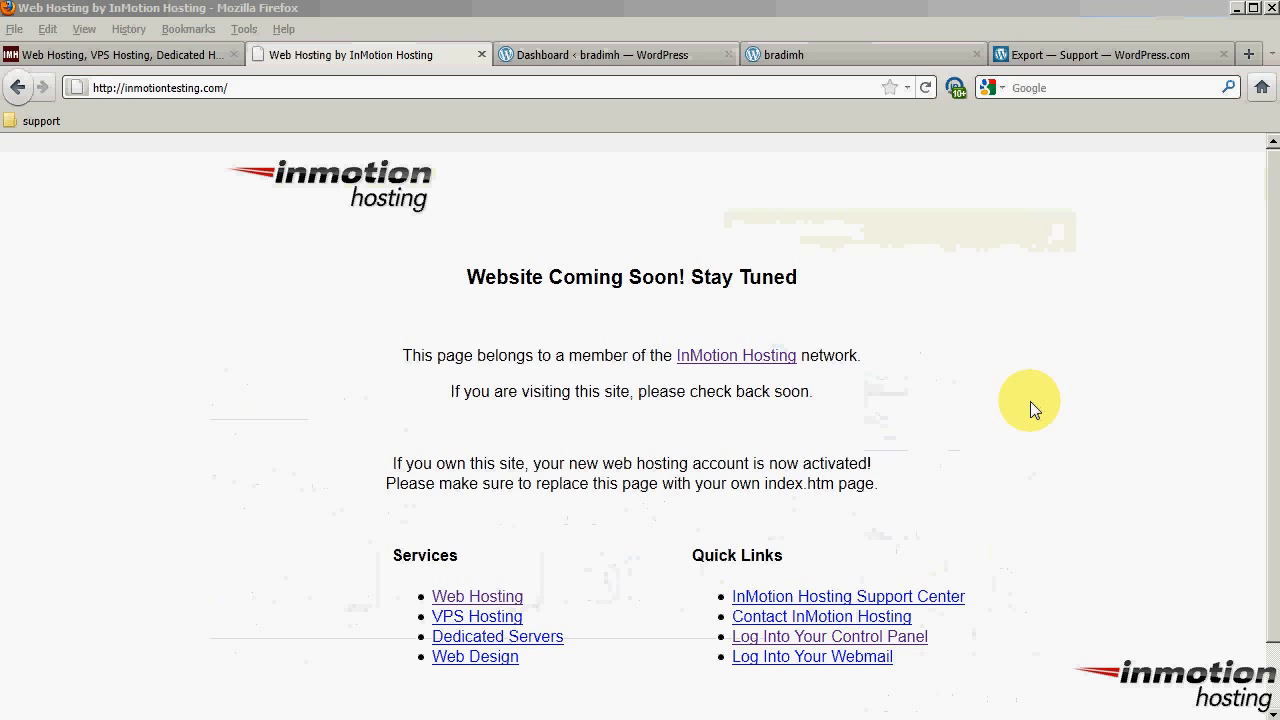
Log in to InMotion Hosting's customer login with the account e-mail and password
click(131, 53)
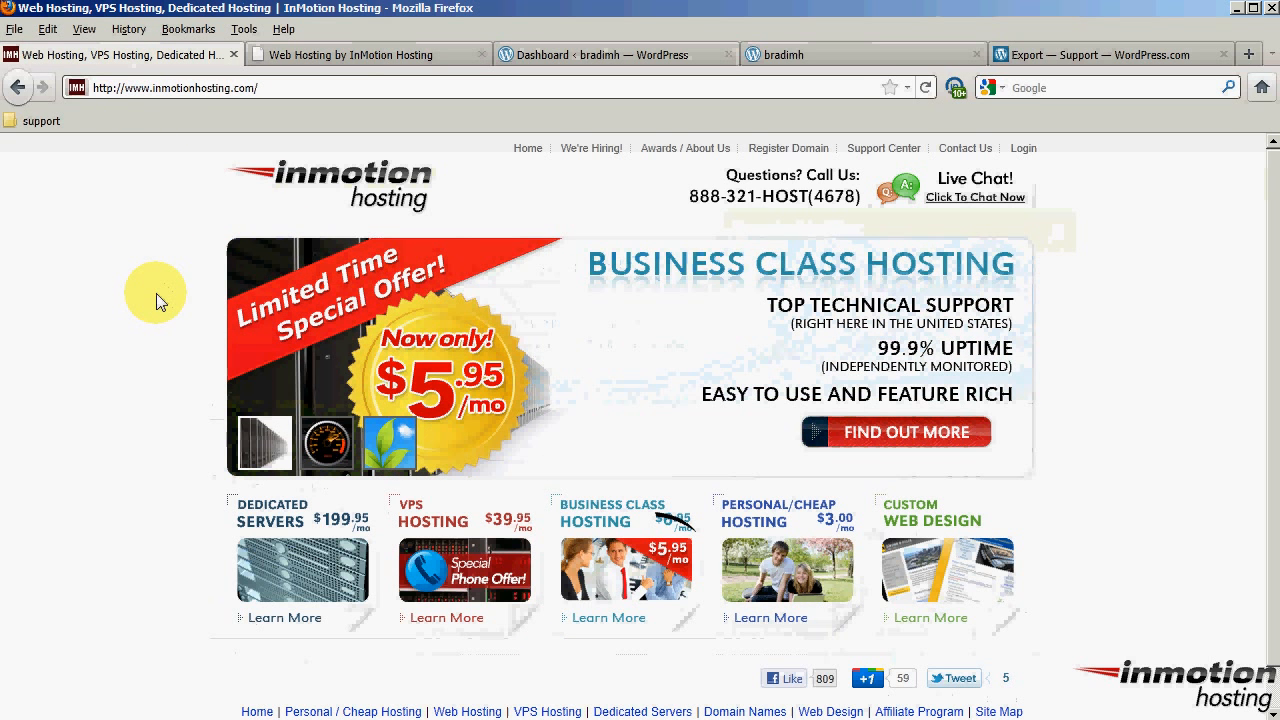
click(1024, 148)
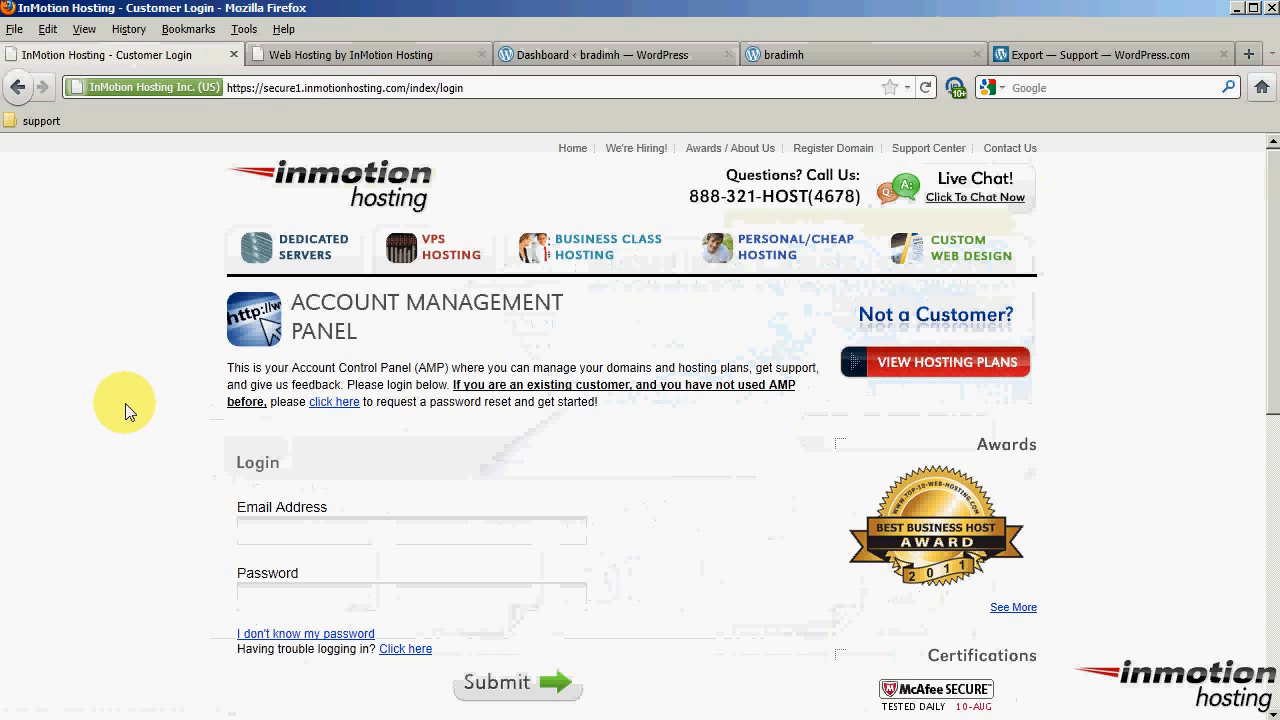
click(389, 532)
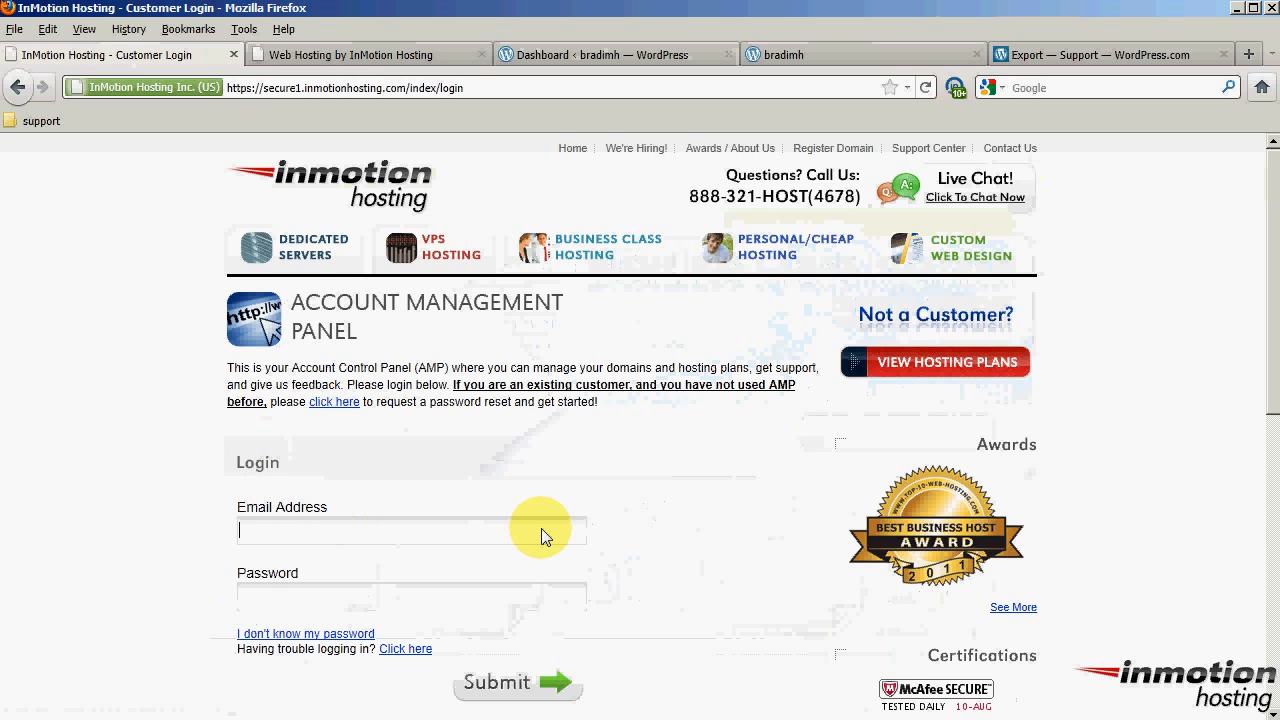
key(Down)
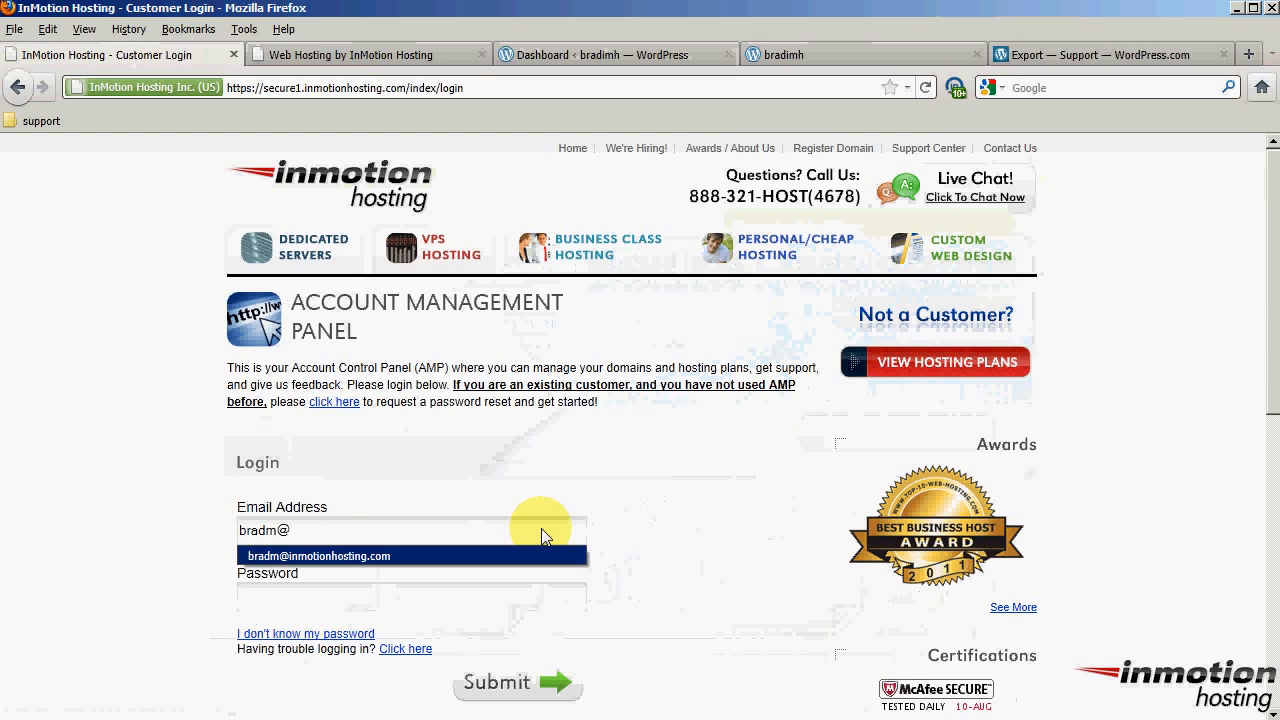
key(Return)
key(Tab)
text(••••••••••)
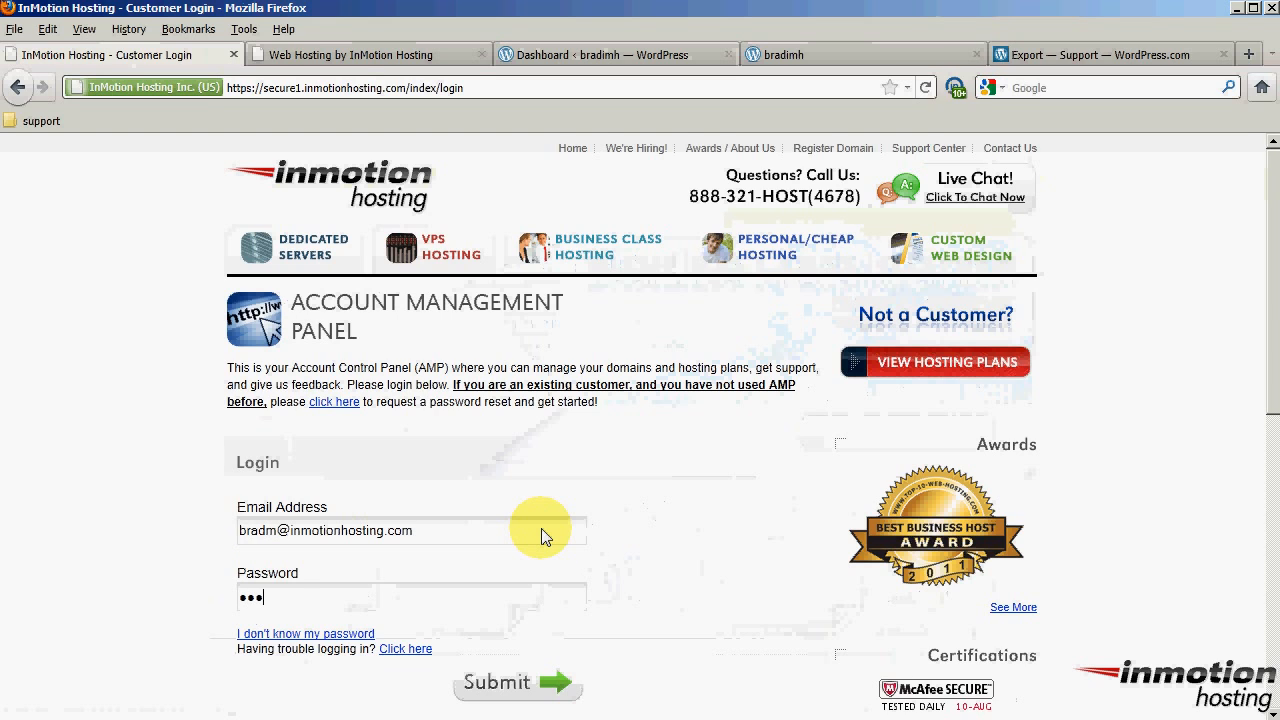
key(Return)
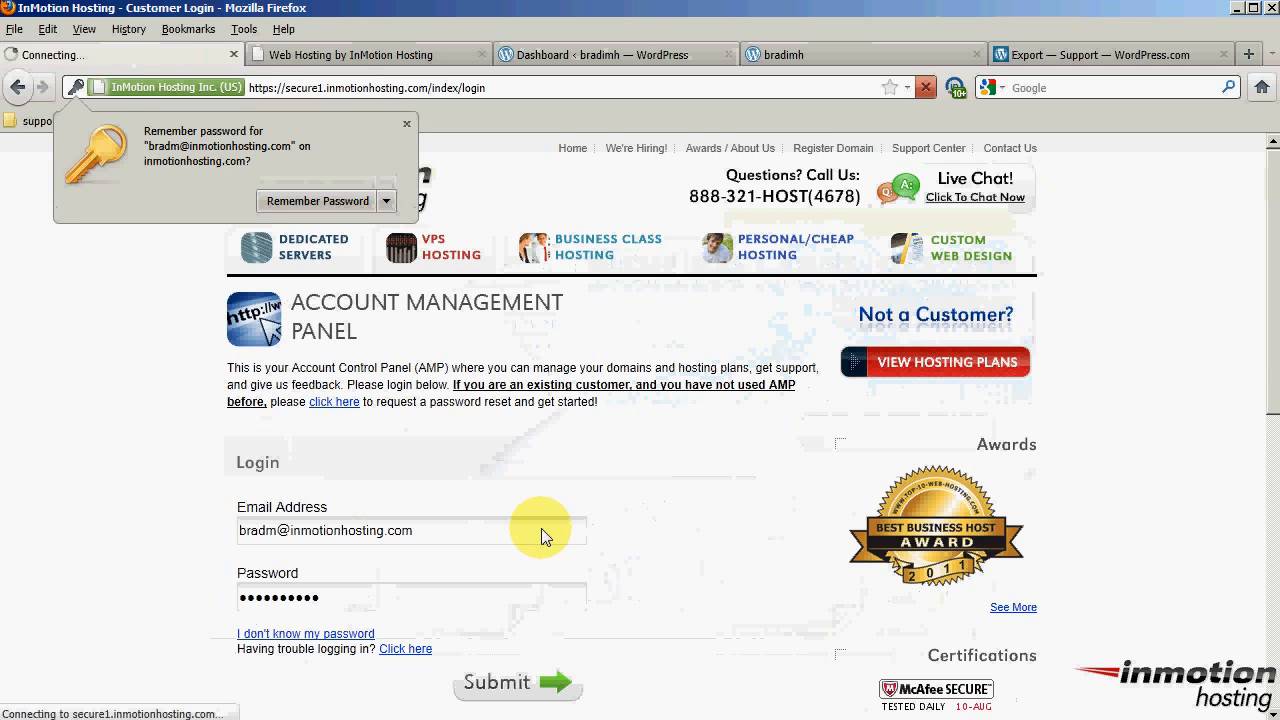
Dismiss the remember-password prompt and choose Power Plan - inmotiontesting.com under Quick Links
click(406, 125)
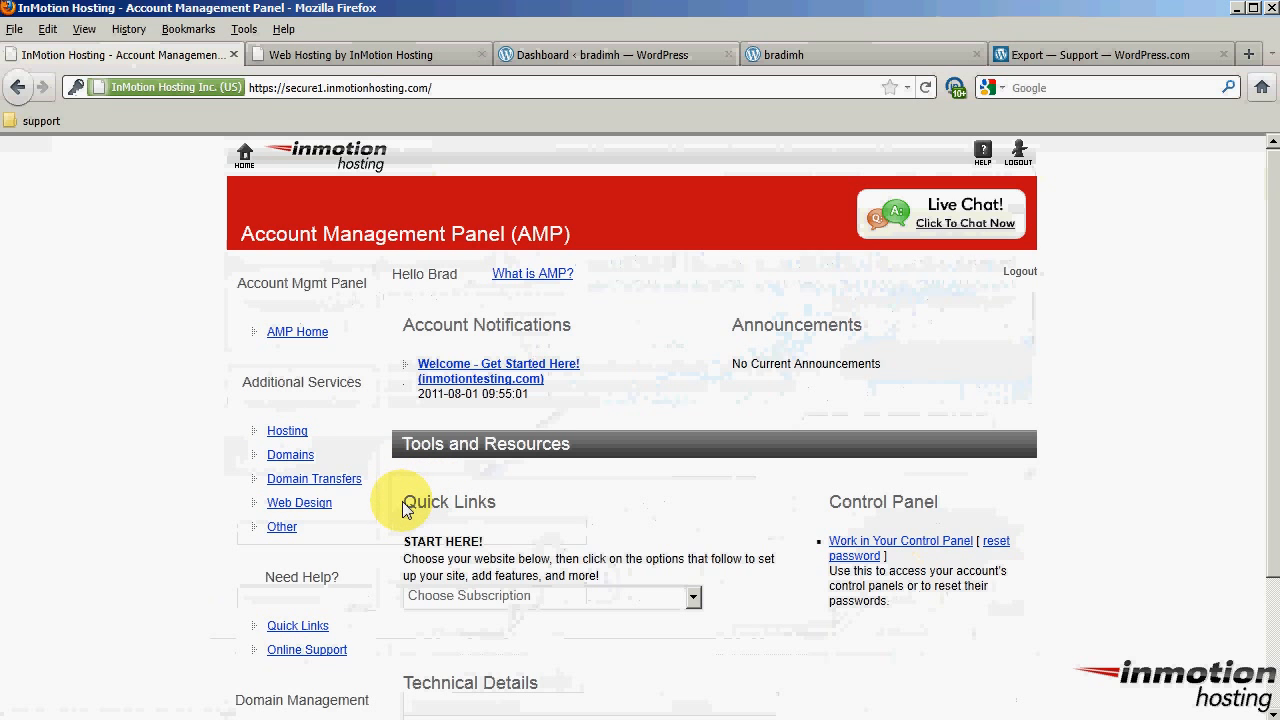
drag(404, 509, 447, 509)
scroll(620, 505, down, 2)
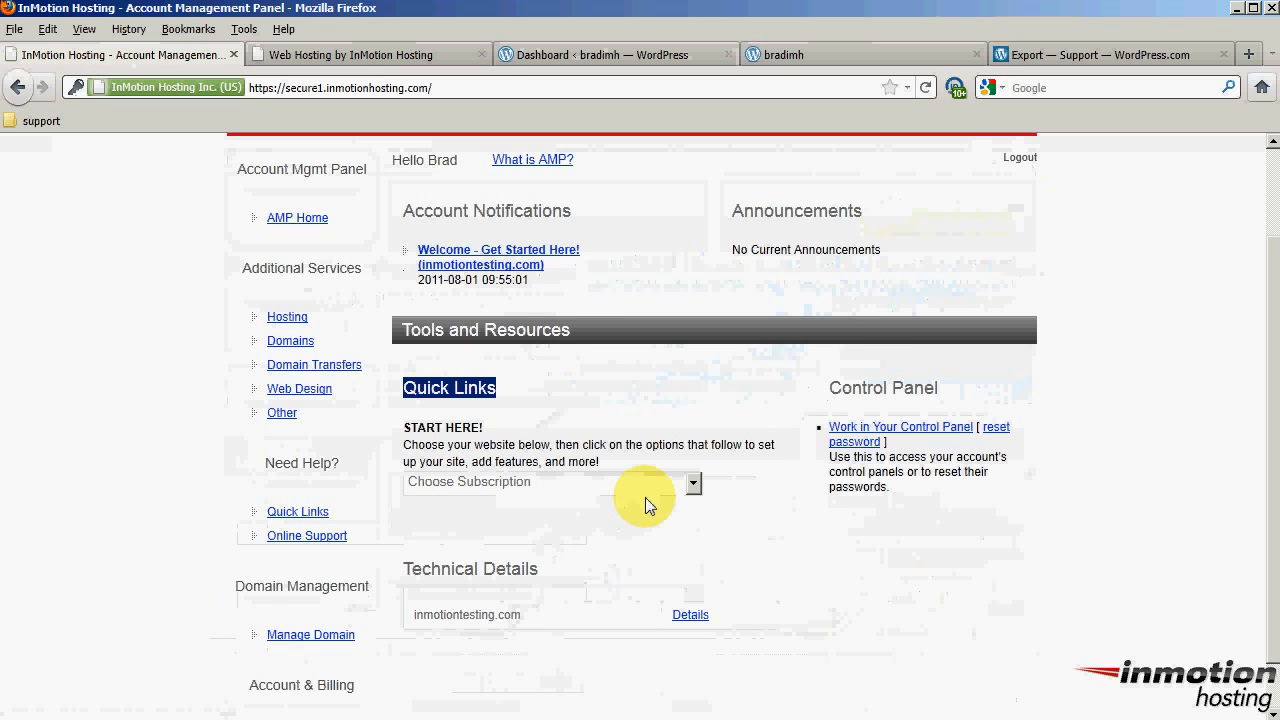
click(693, 483)
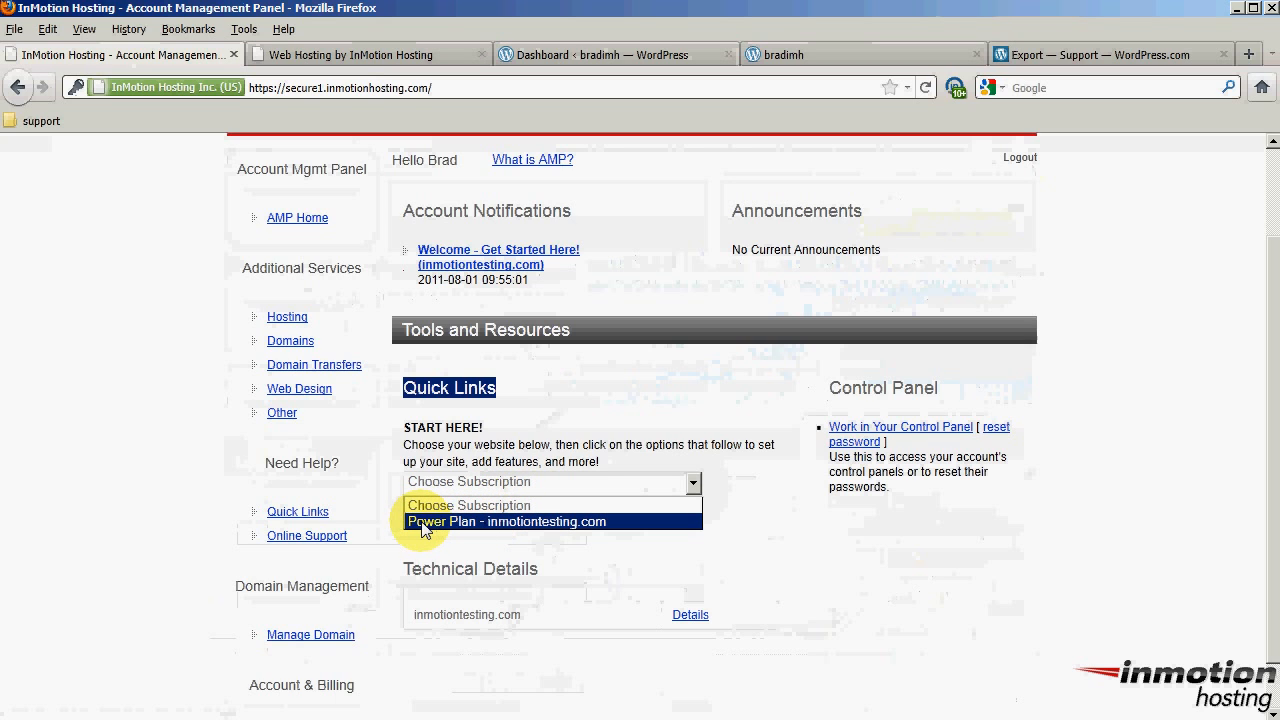
click(620, 521)
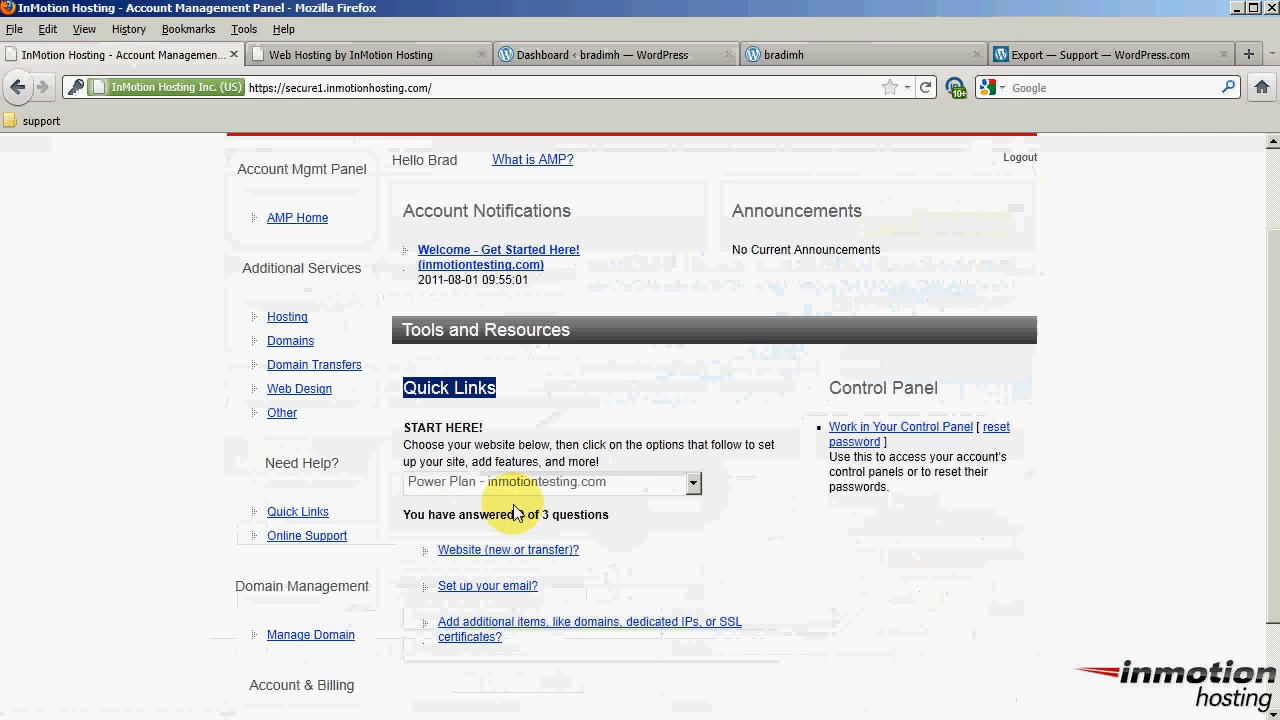
Answer the website question as a new website using included software, with Wordpress ticked, and submit
click(476, 551)
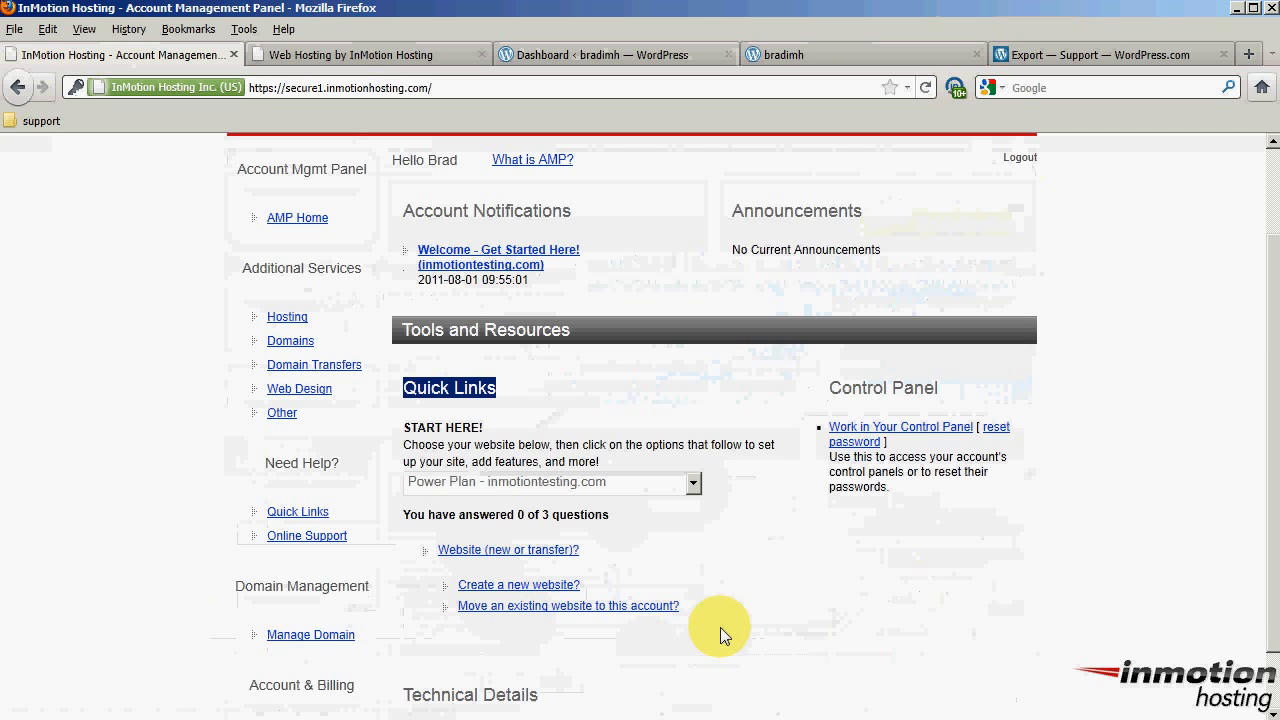
click(519, 587)
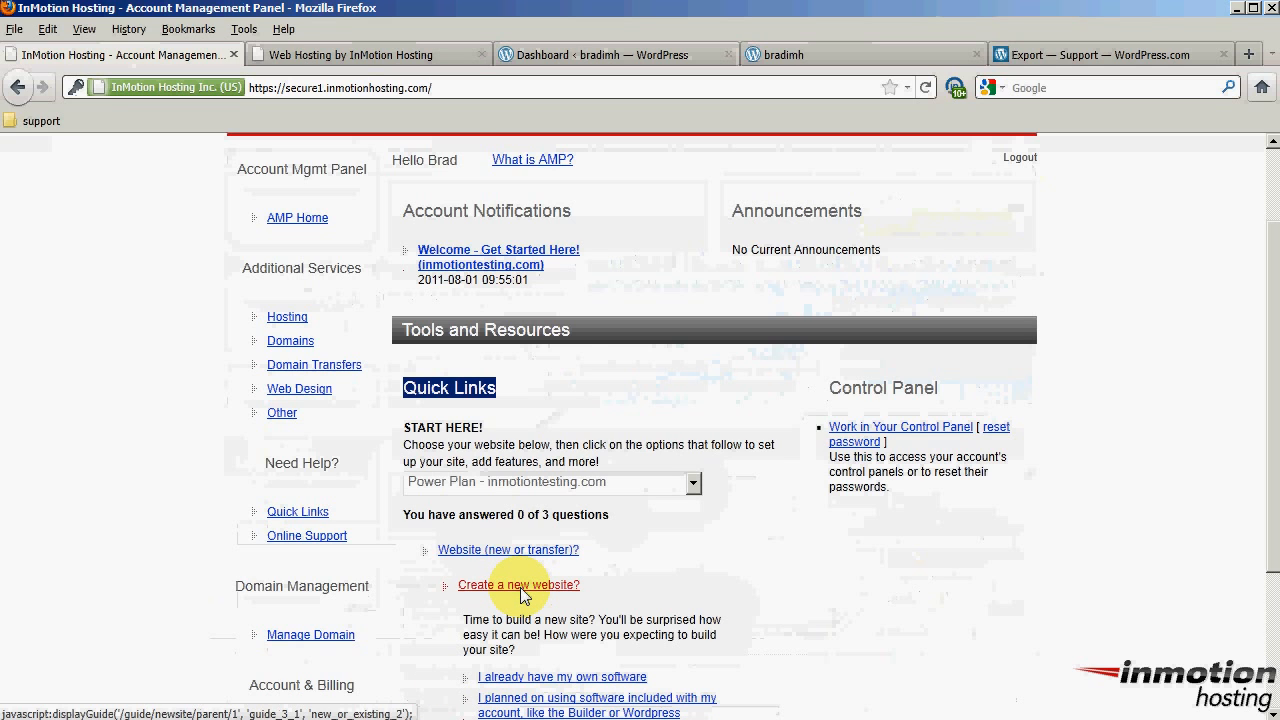
scroll(463, 593, down, 2)
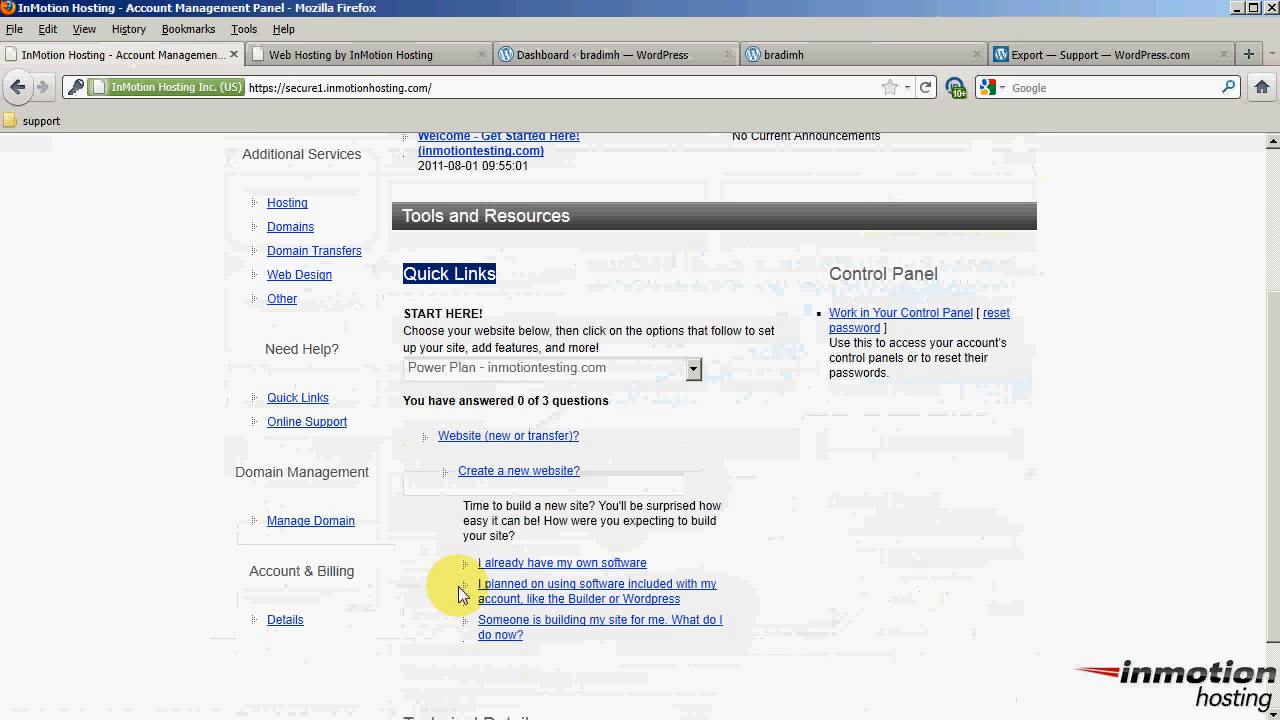
click(599, 594)
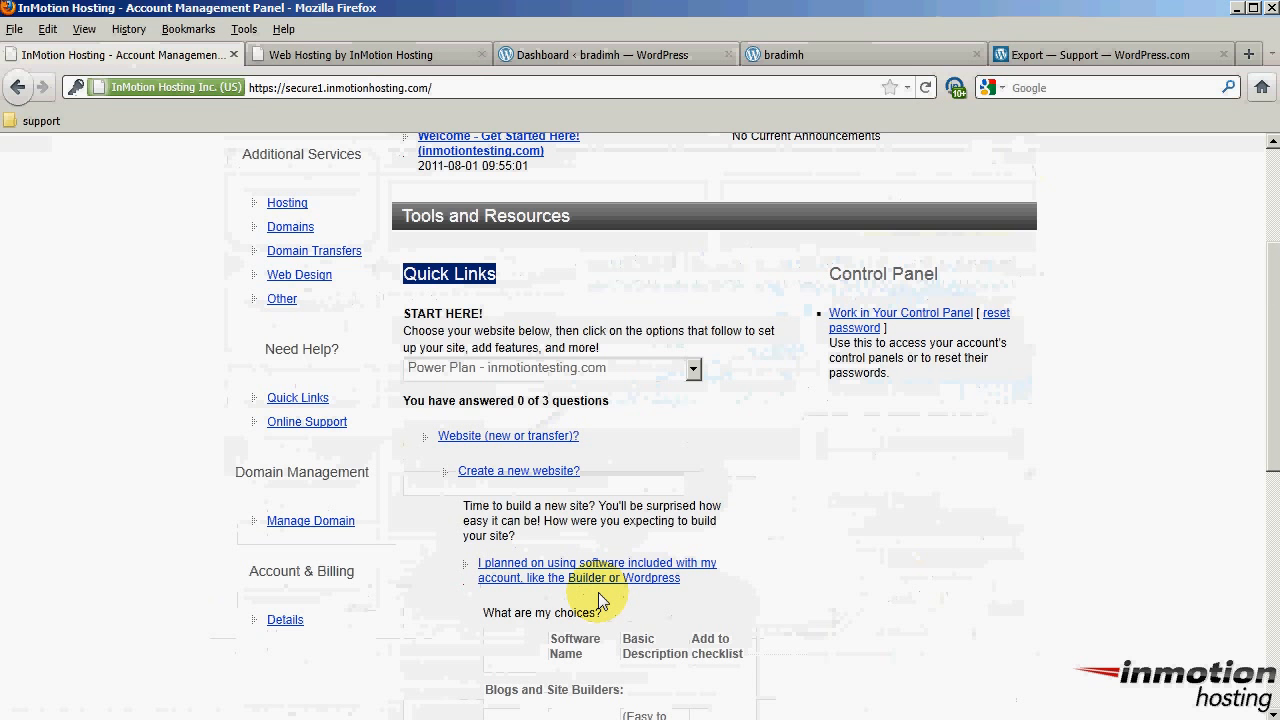
scroll(412, 556, down, 6)
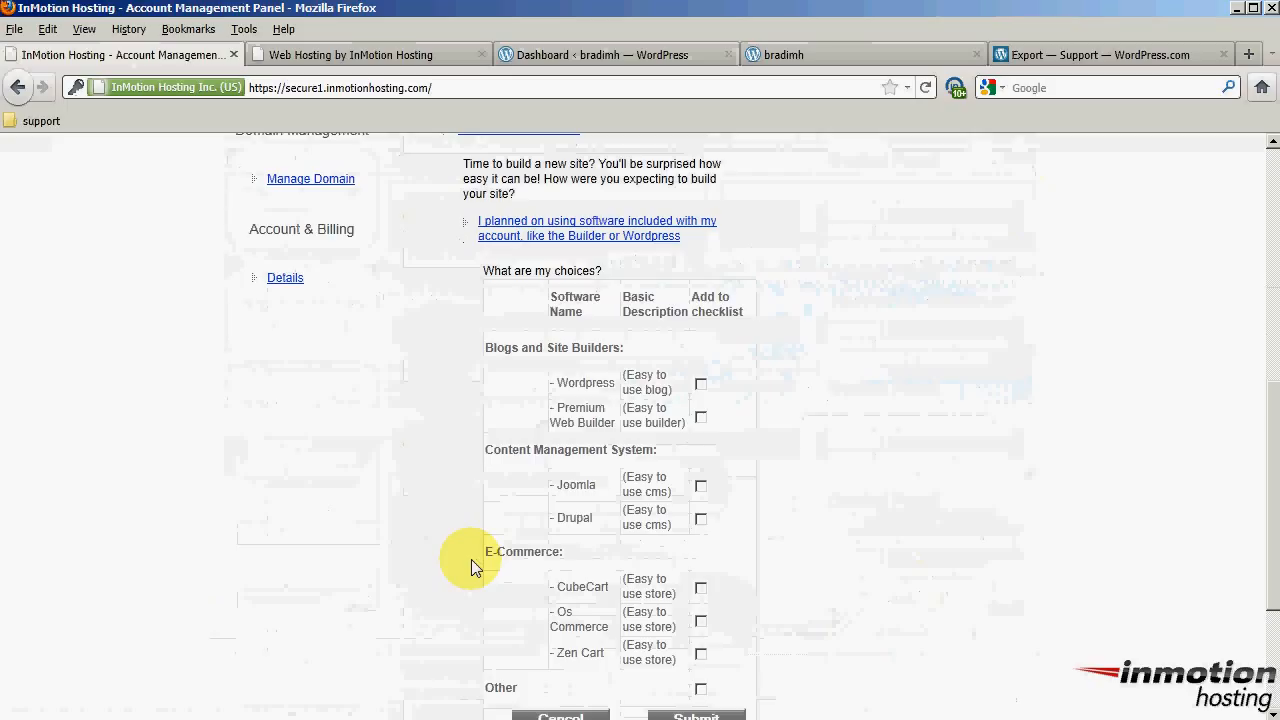
click(701, 386)
scroll(720, 420, down, 2)
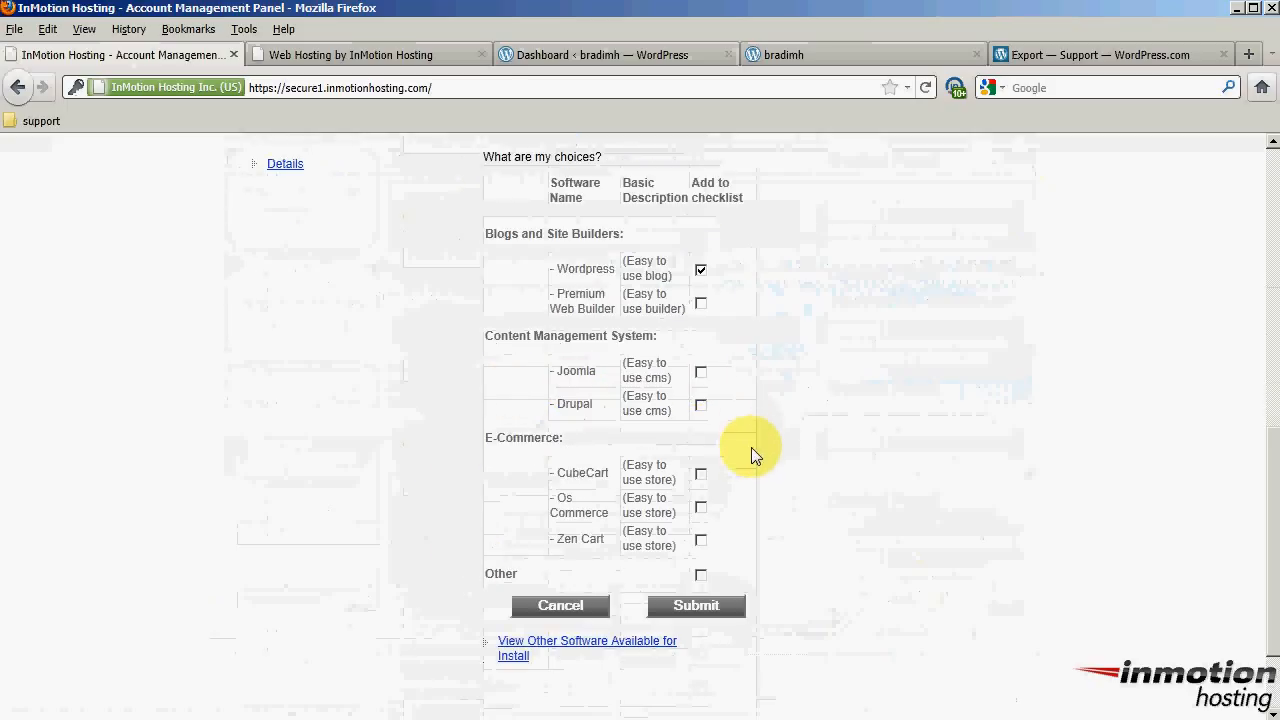
click(697, 606)
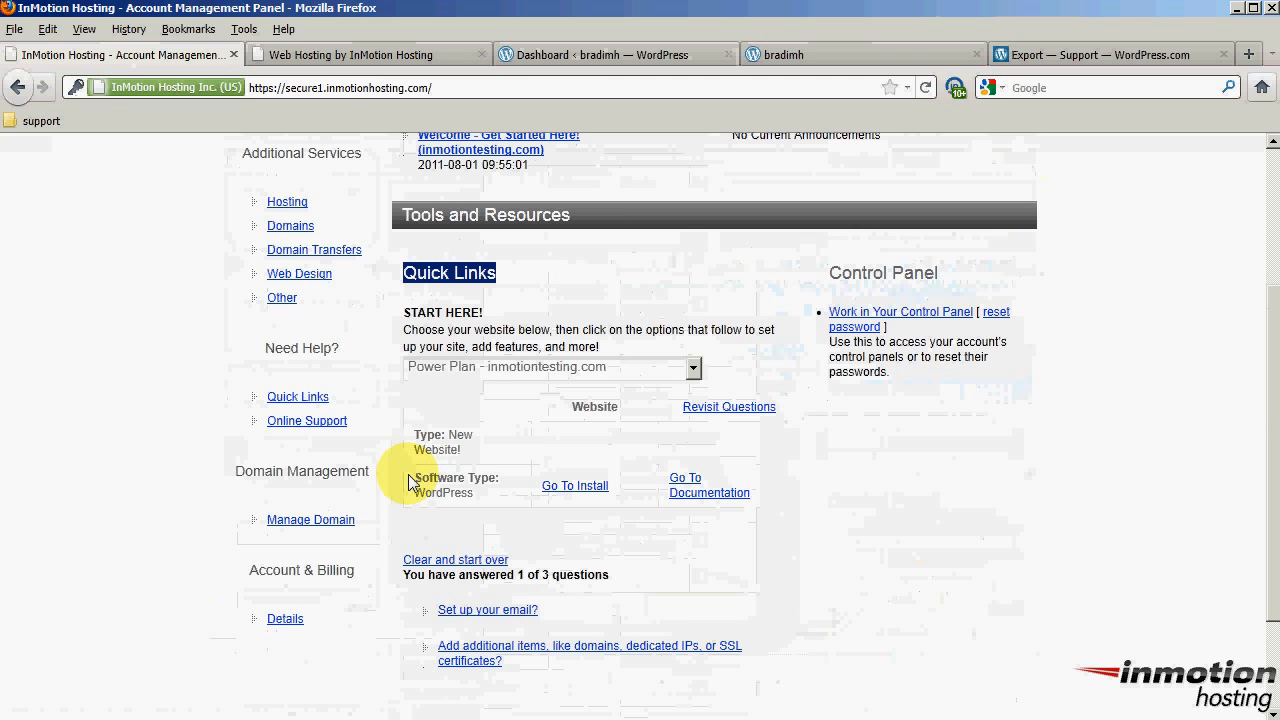
Launch Go To Install for Software Type WordPress to open Fantastico's installer
drag(408, 476, 470, 497)
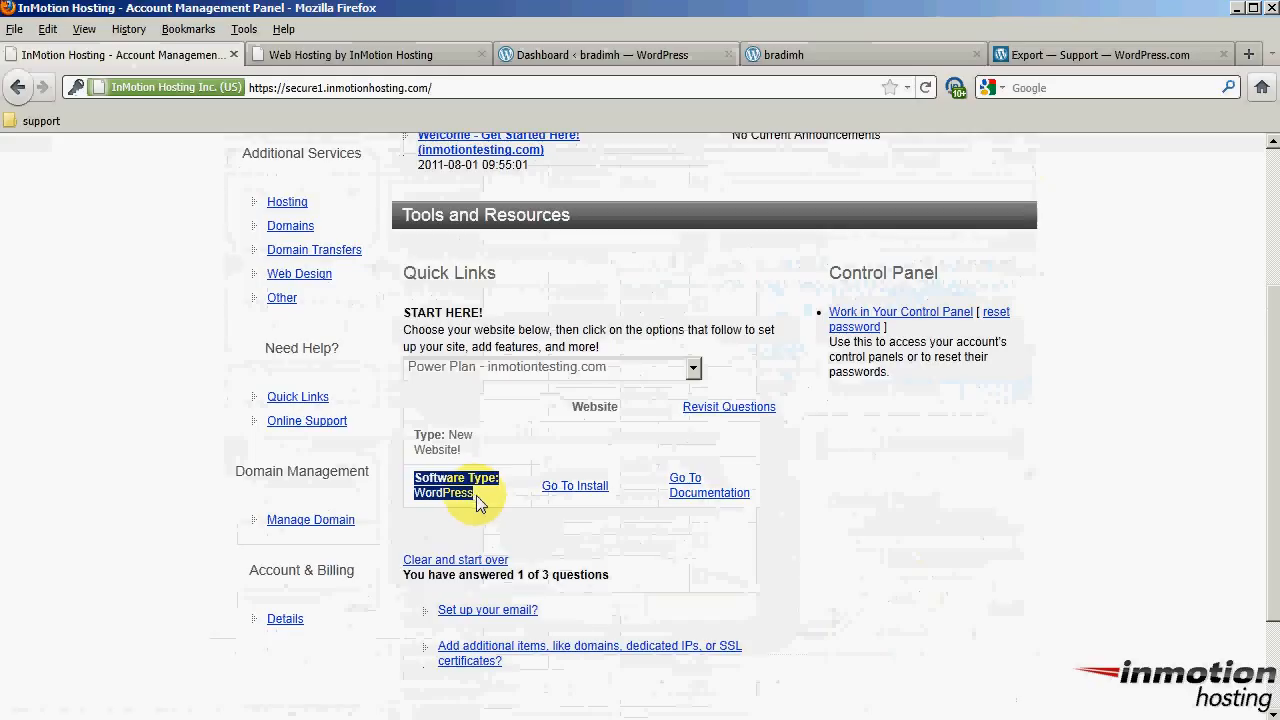
click(575, 488)
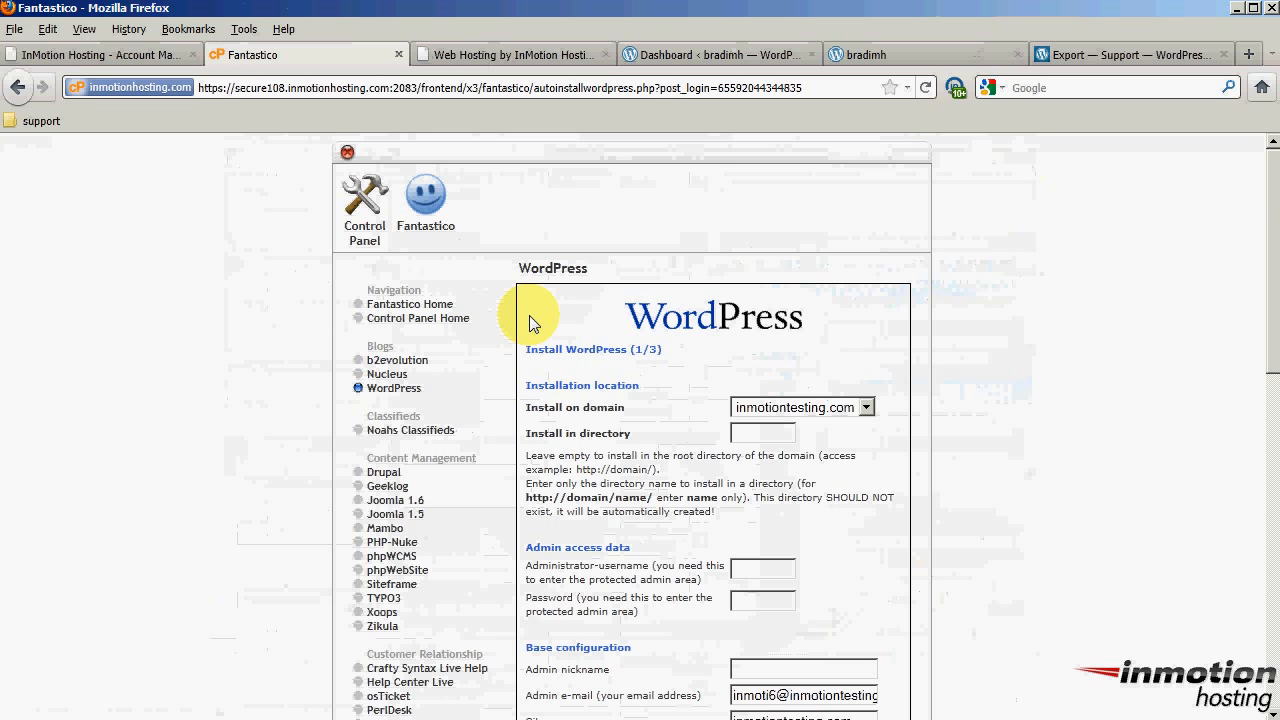
Keep inmotiontesting.com as the install domain and clear the blog directory to install at root
drag(527, 408, 626, 413)
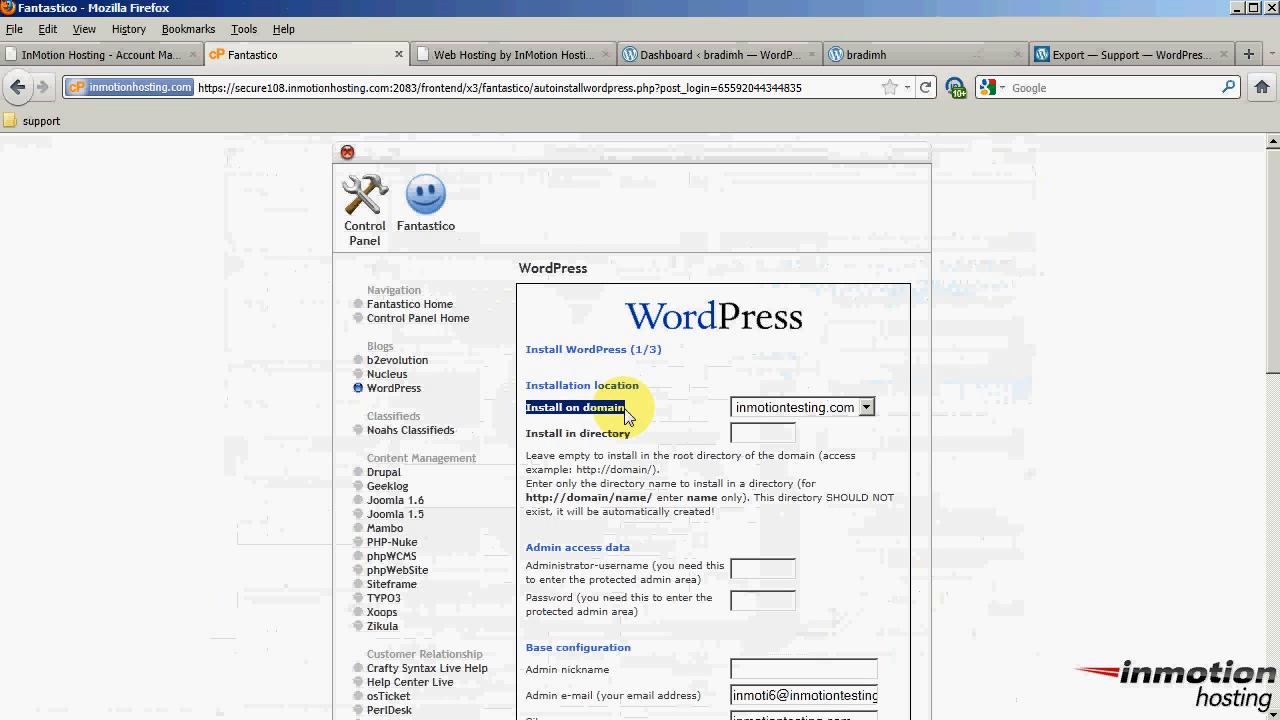
click(867, 408)
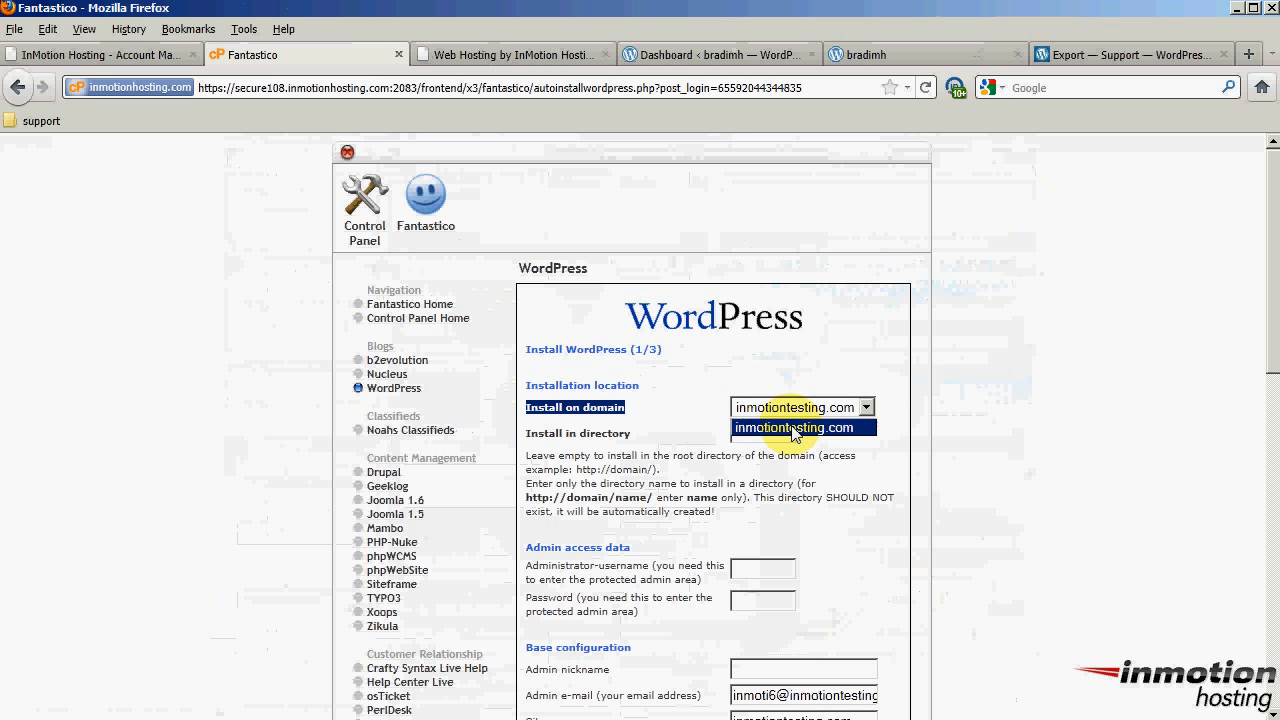
click(872, 436)
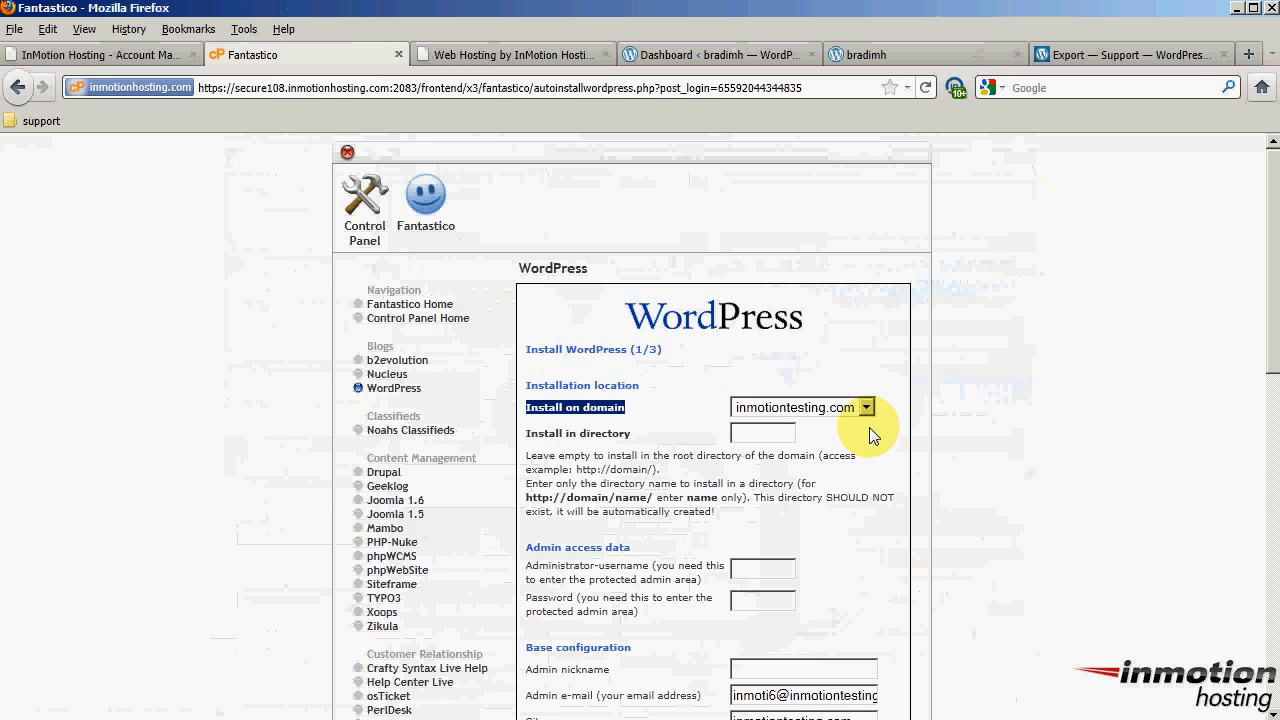
drag(527, 434, 622, 438)
click(774, 434)
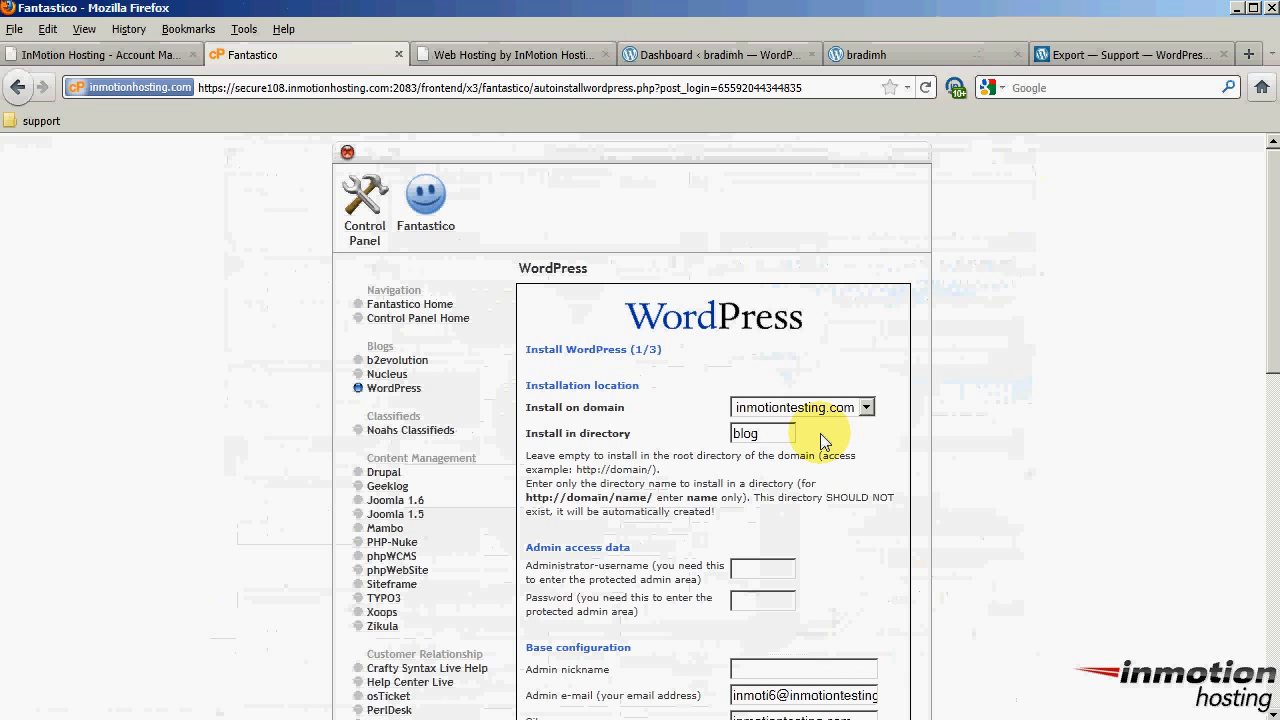
drag(775, 433, 655, 405)
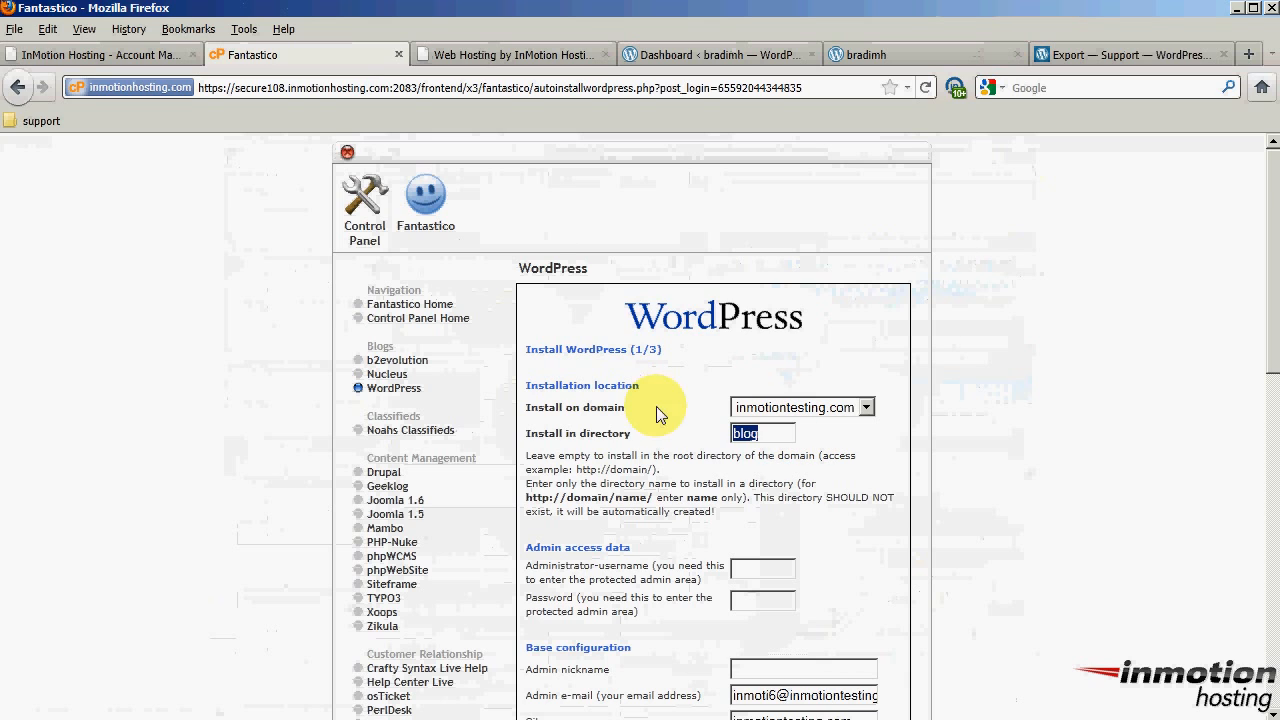
key(BackSpace)
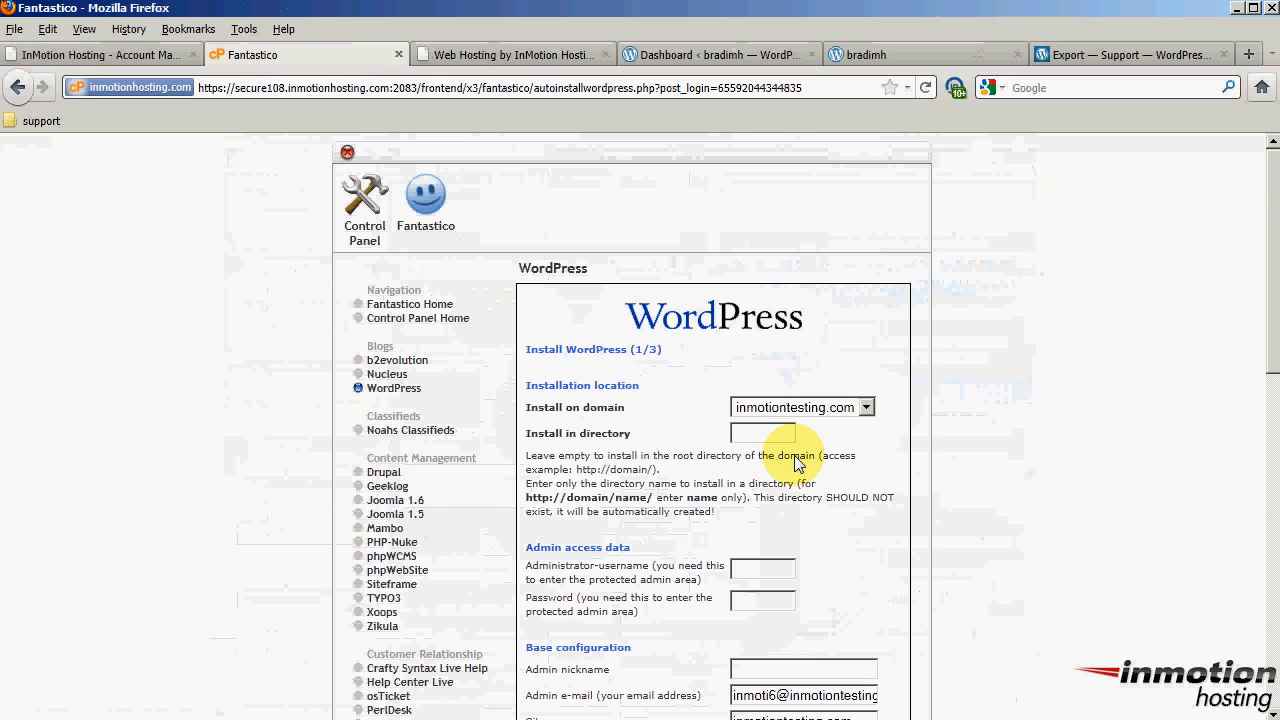
scroll(797, 462, down, 2)
drag(532, 433, 619, 440)
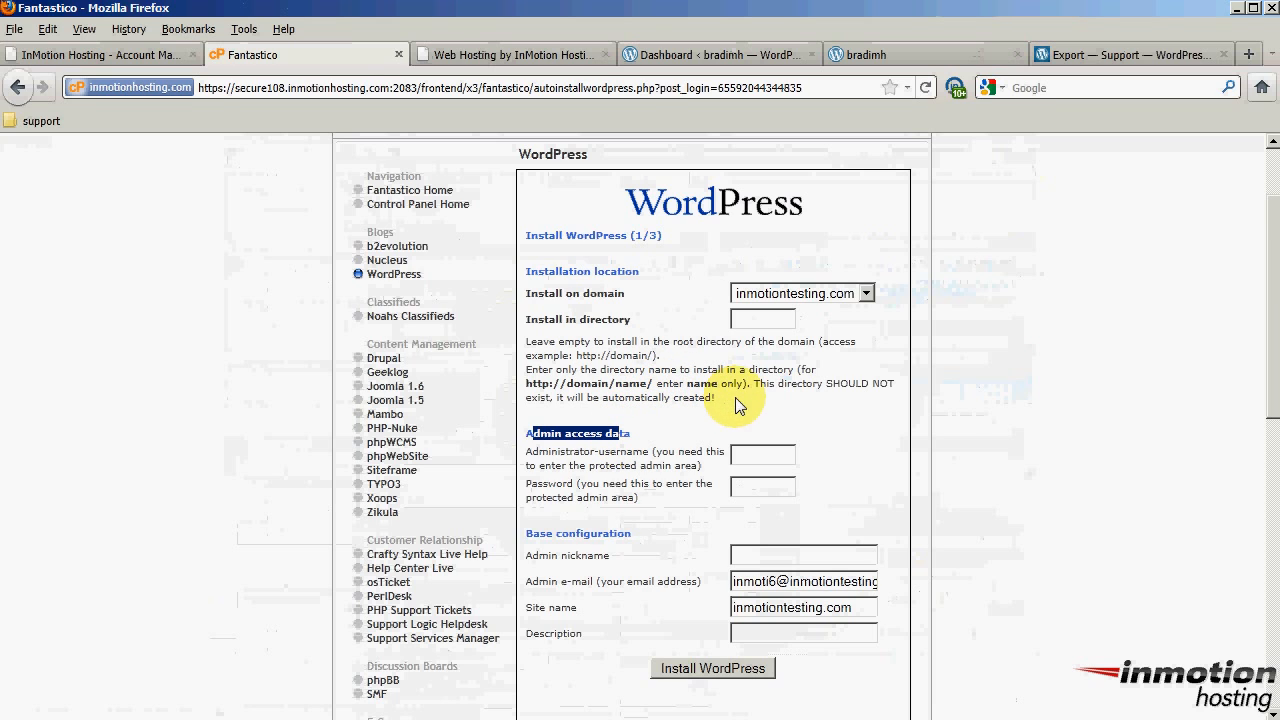
Enter admin as the administrator username and type the admin password
key(Tab)
text(admin)
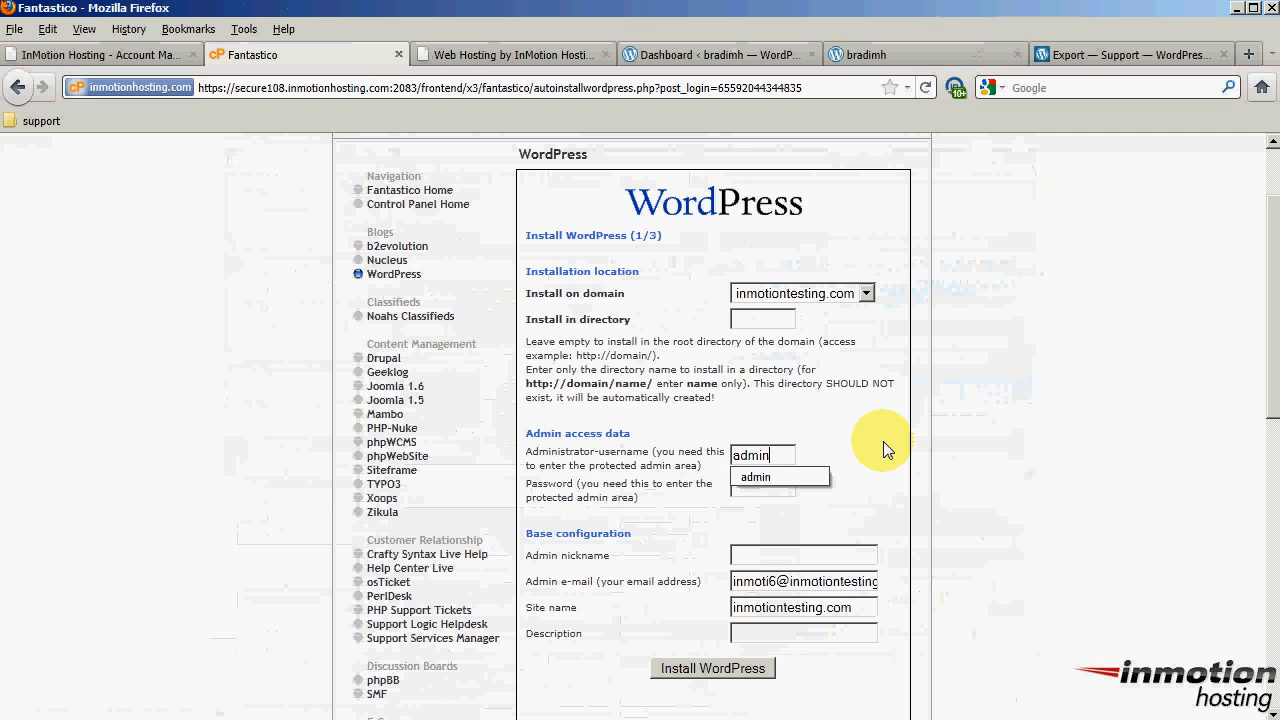
key(Tab)
text(password)
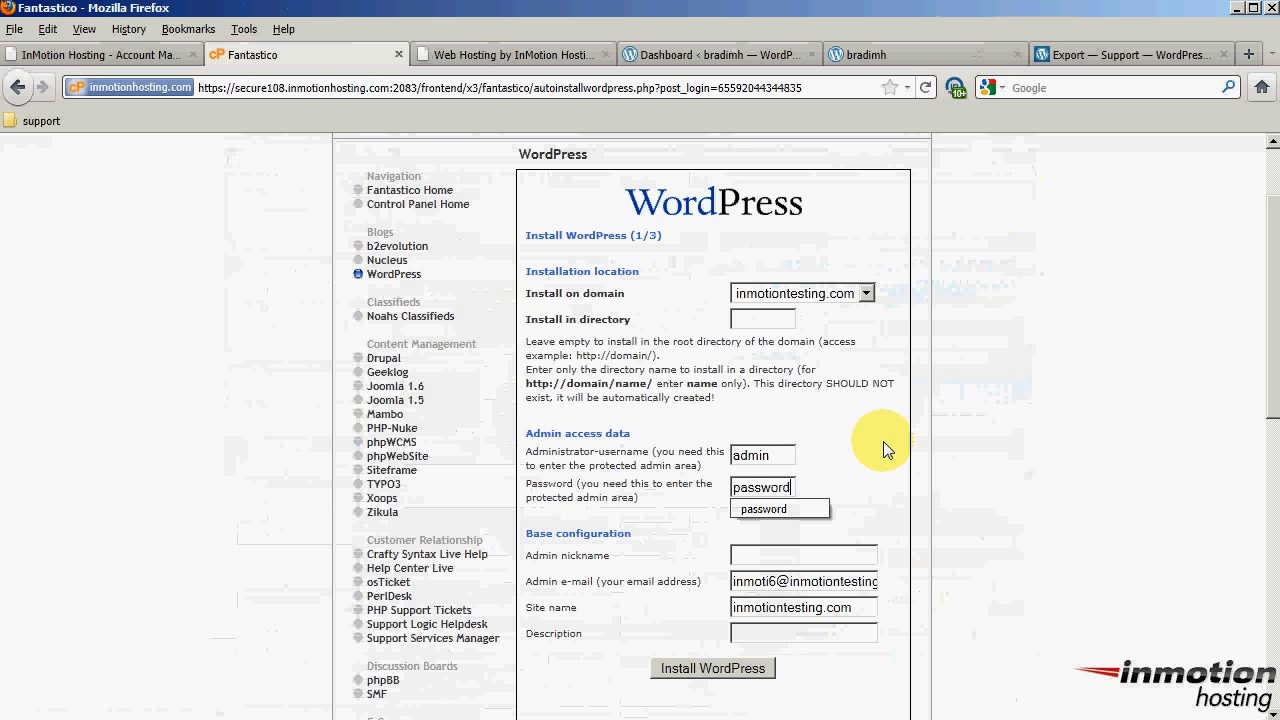
click(670, 528)
scroll(670, 528, down, 2)
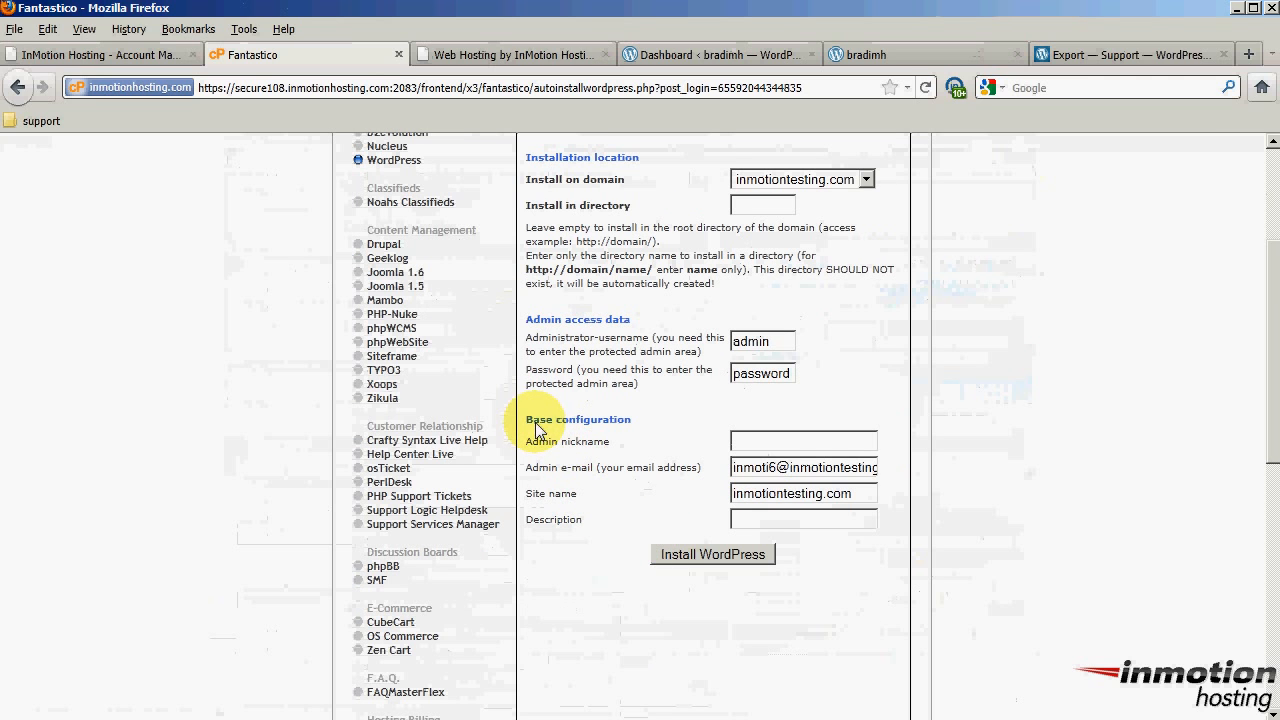
drag(535, 422, 736, 452)
Fill in the admin nickname and replace the admin e-mail with the suggested address
click(755, 443)
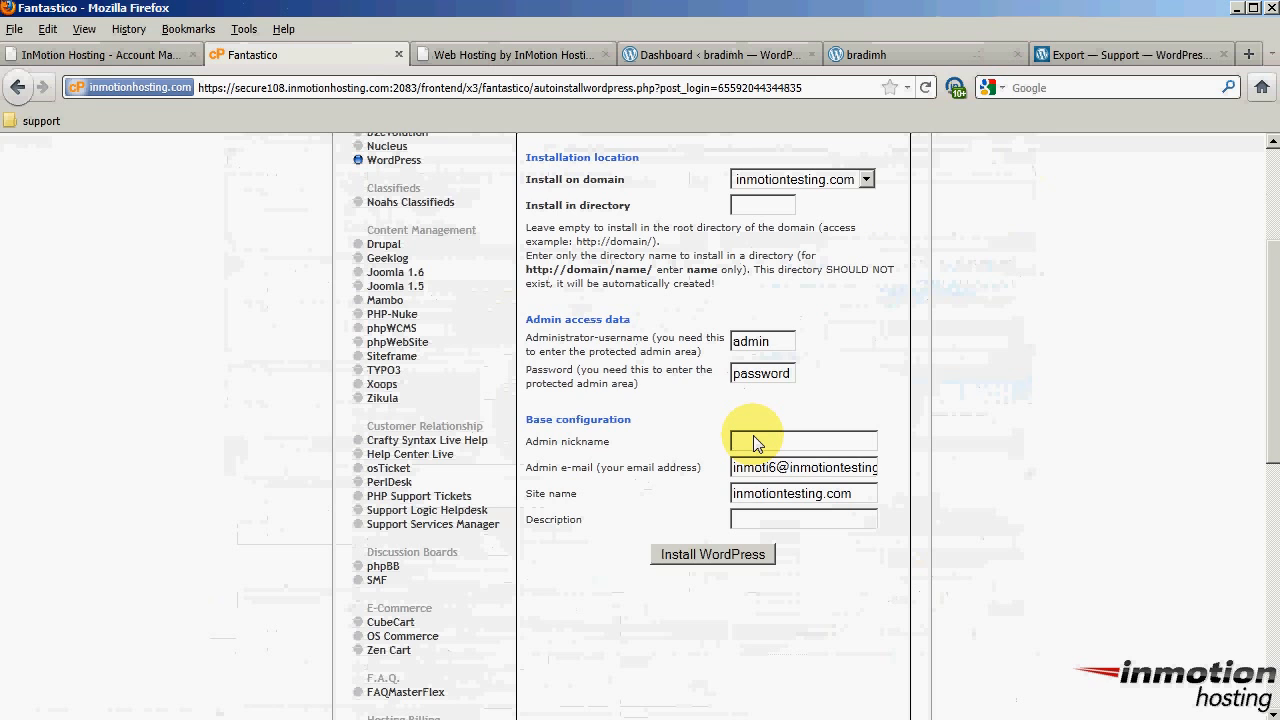
text(Bra)
click(601, 440)
double_click(779, 466)
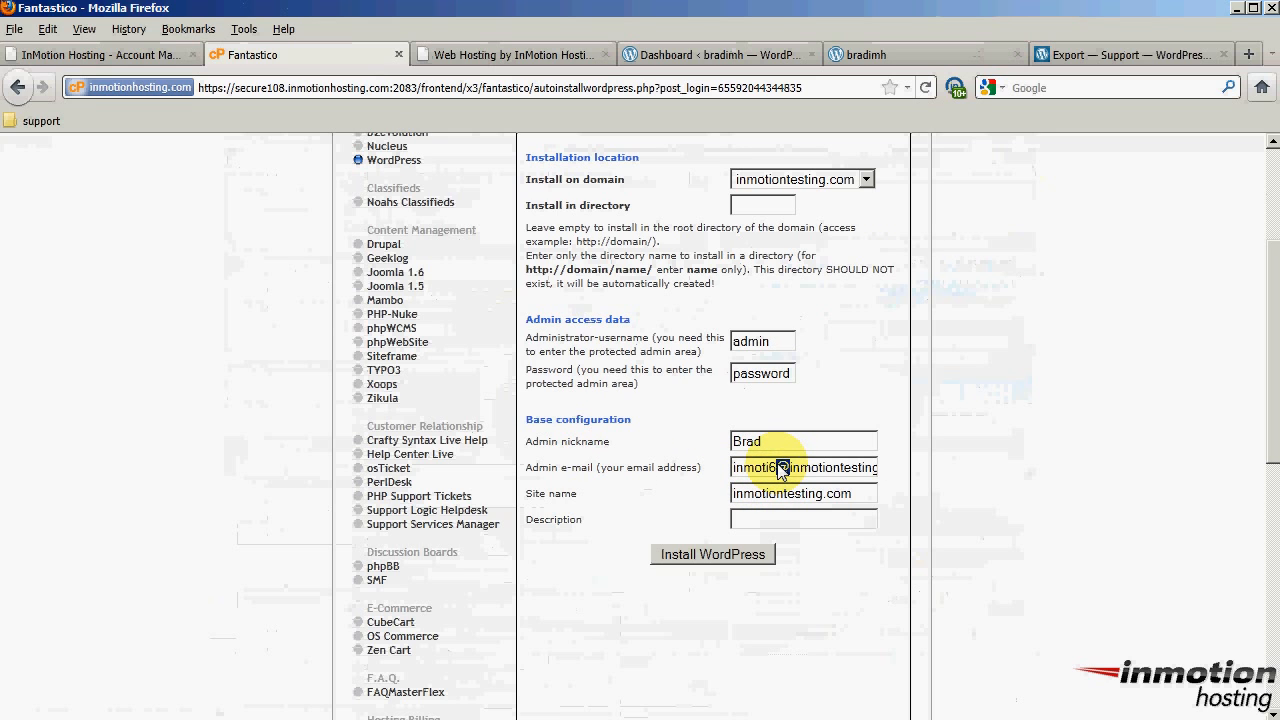
triple_click(779, 466)
text(brad)
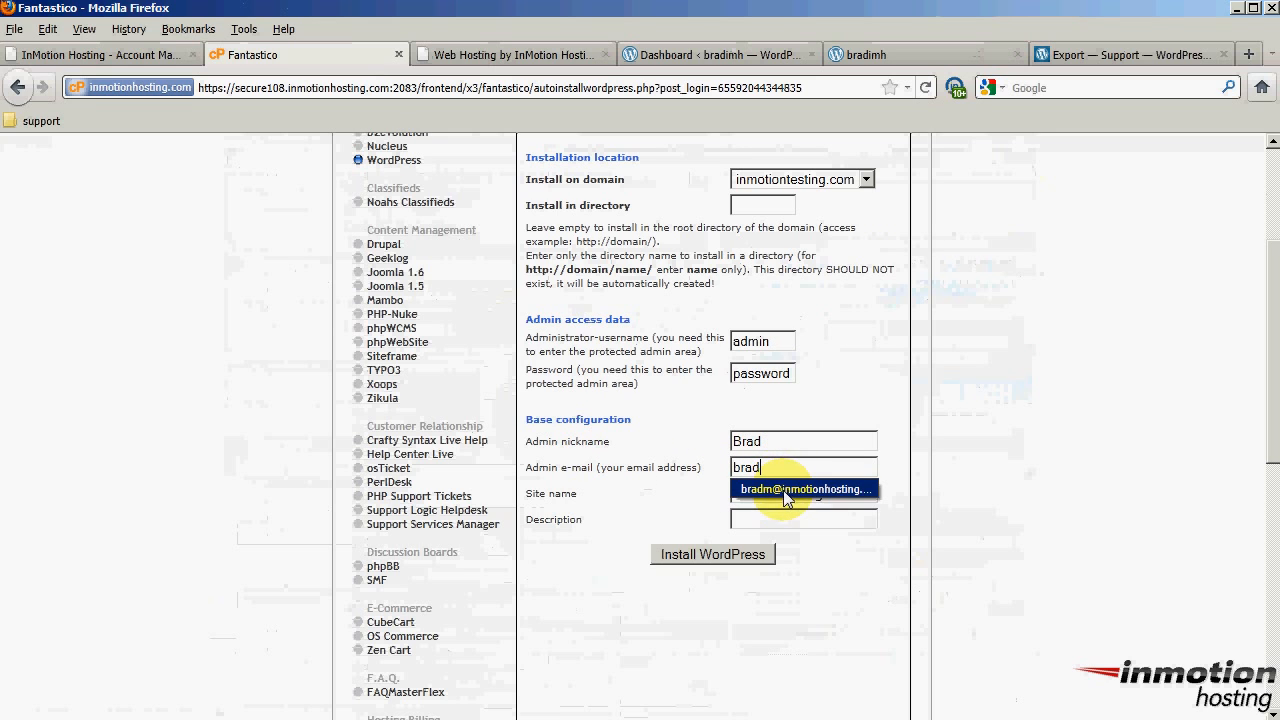
click(783, 490)
Set site name 'InMotion Testing' and description 'A place for testing...', then submit the install
double_click(789, 495)
triple_click(790, 497)
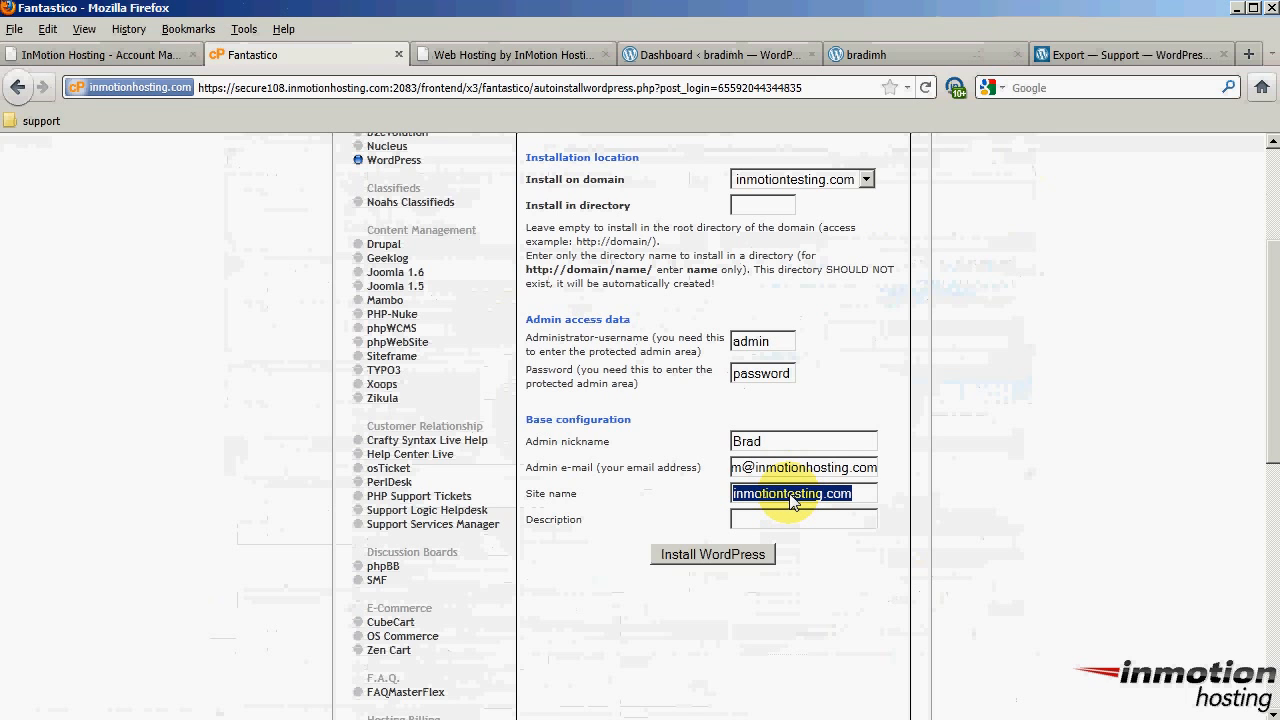
text(In)
click(784, 515)
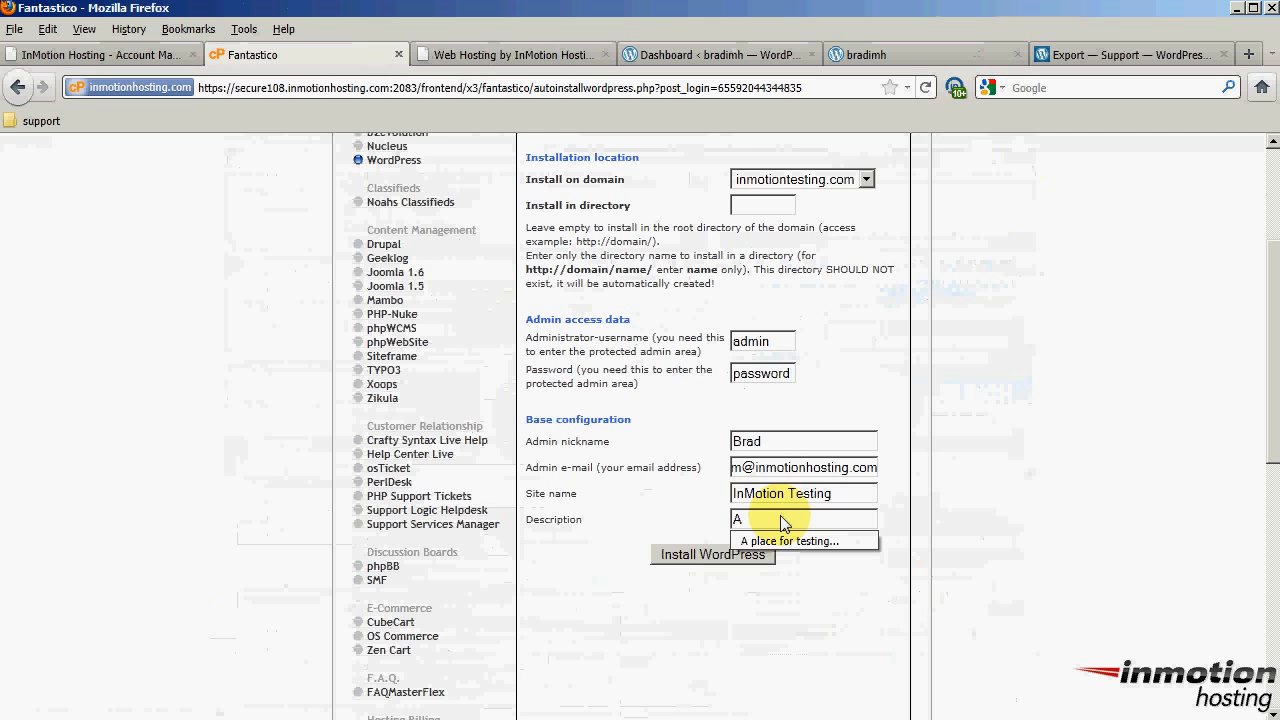
click(792, 545)
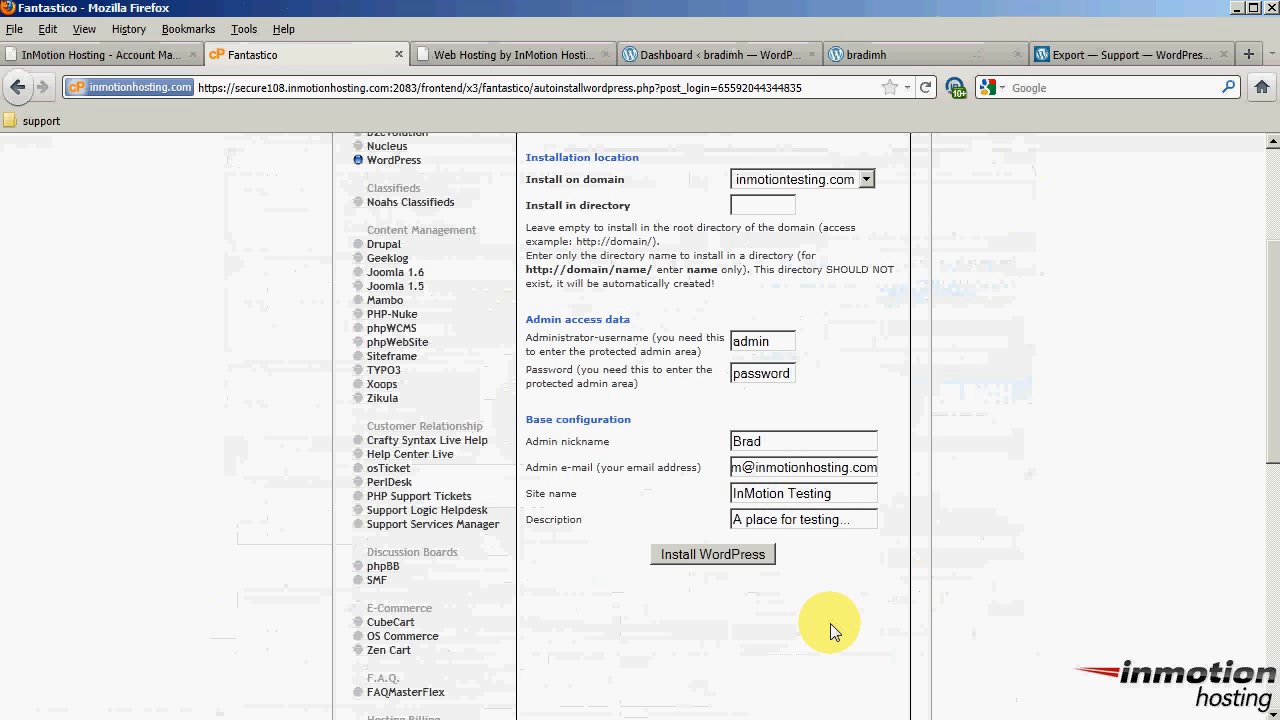
click(713, 556)
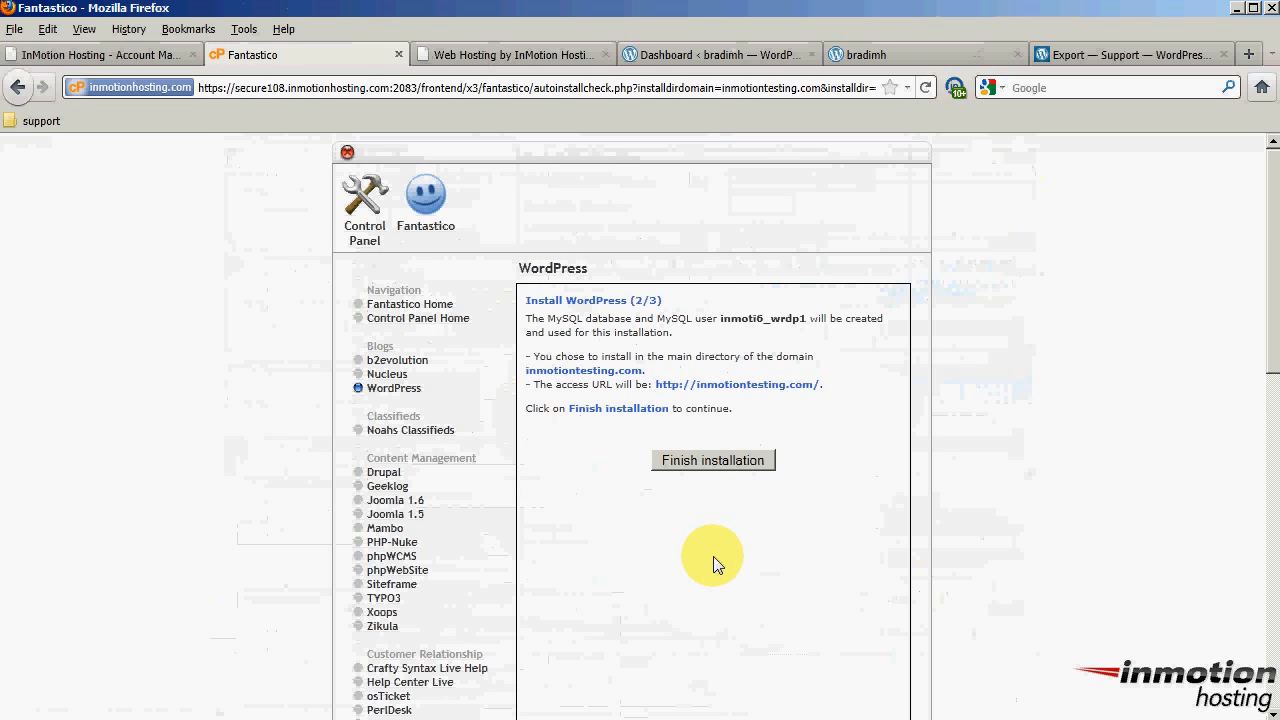
Finish the WordPress installation, moving from step 2 to the final step
drag(633, 300, 655, 305)
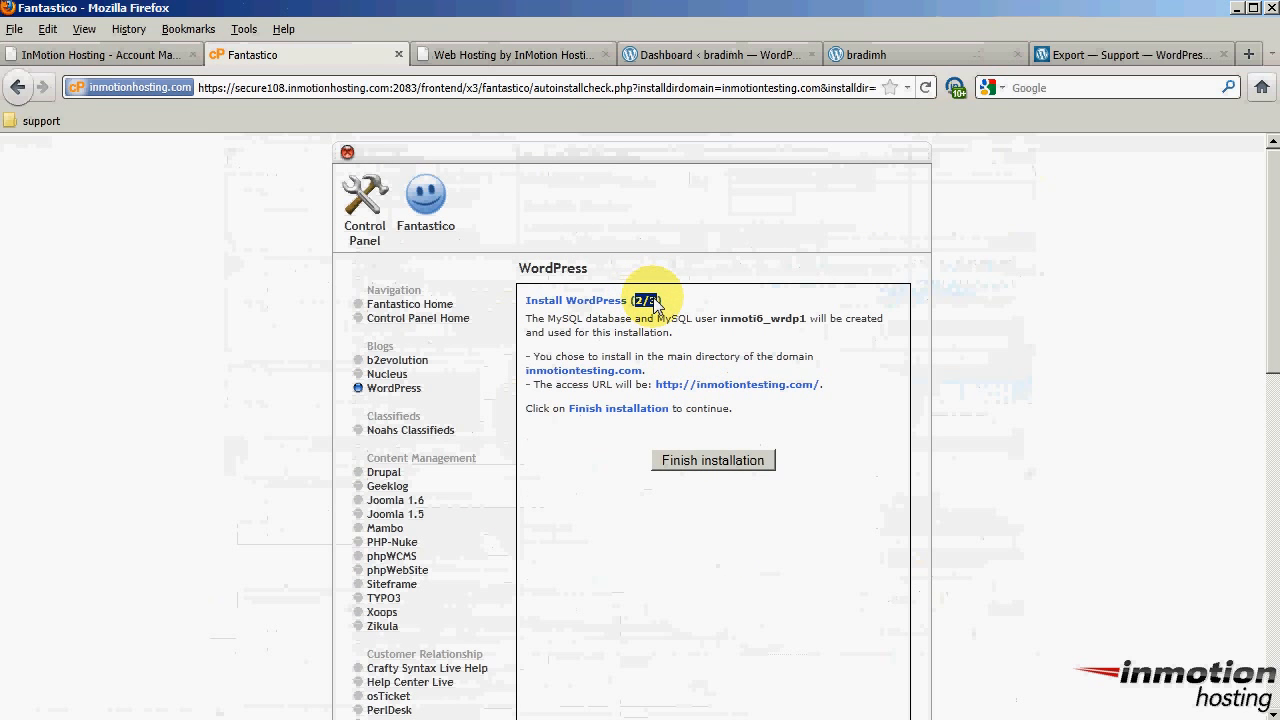
click(712, 464)
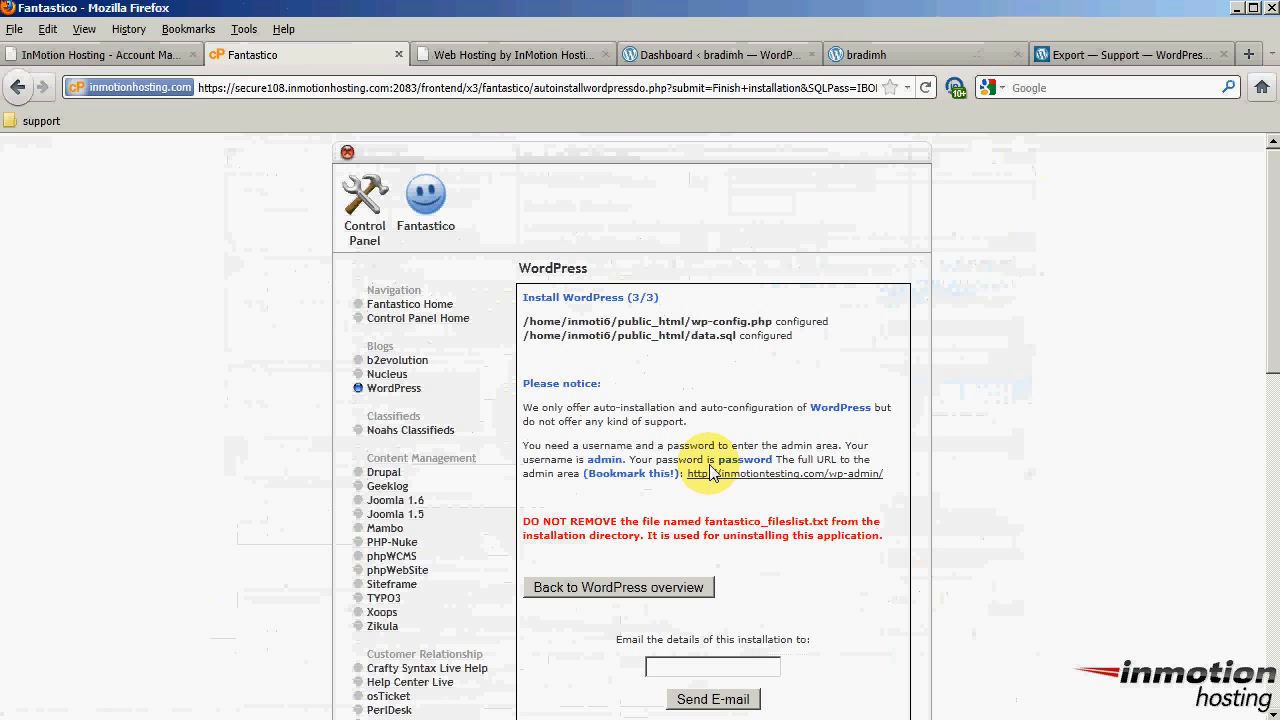
drag(631, 298, 652, 302)
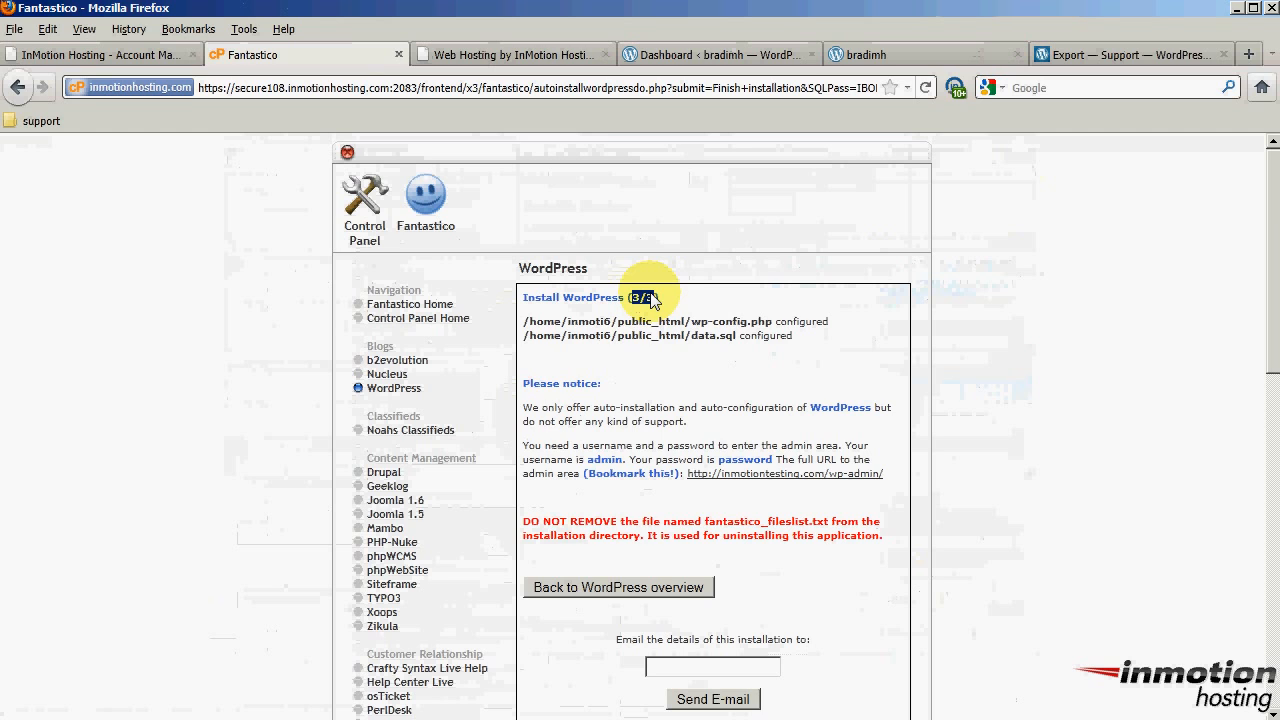
E-mail the installation details to the suggested recipient and return to the inmotiontesting.com tab
click(737, 671)
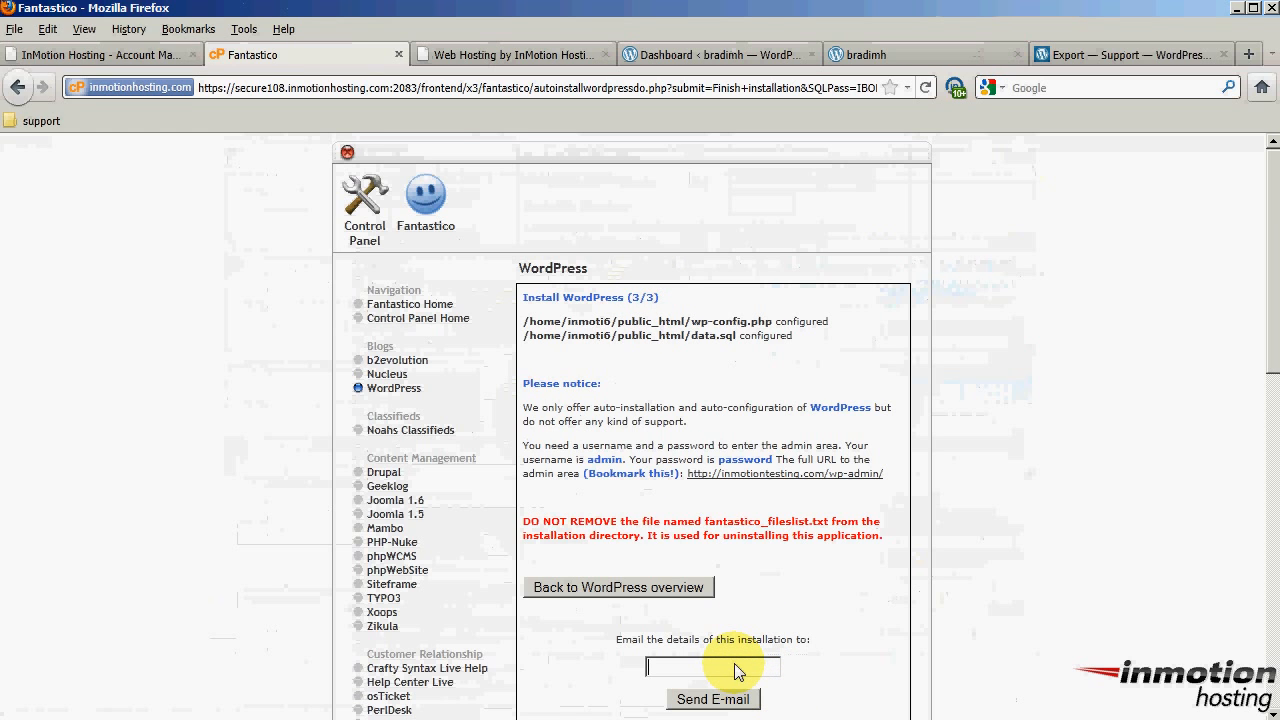
click(738, 672)
click(733, 690)
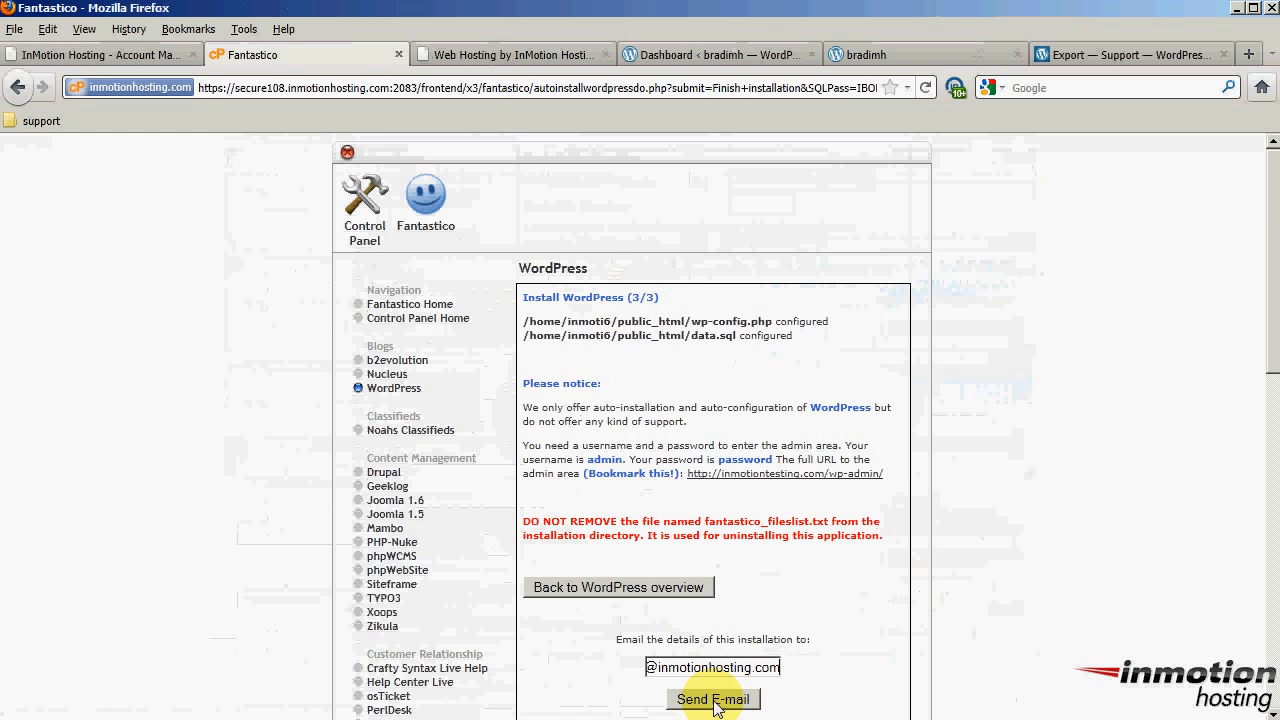
click(716, 703)
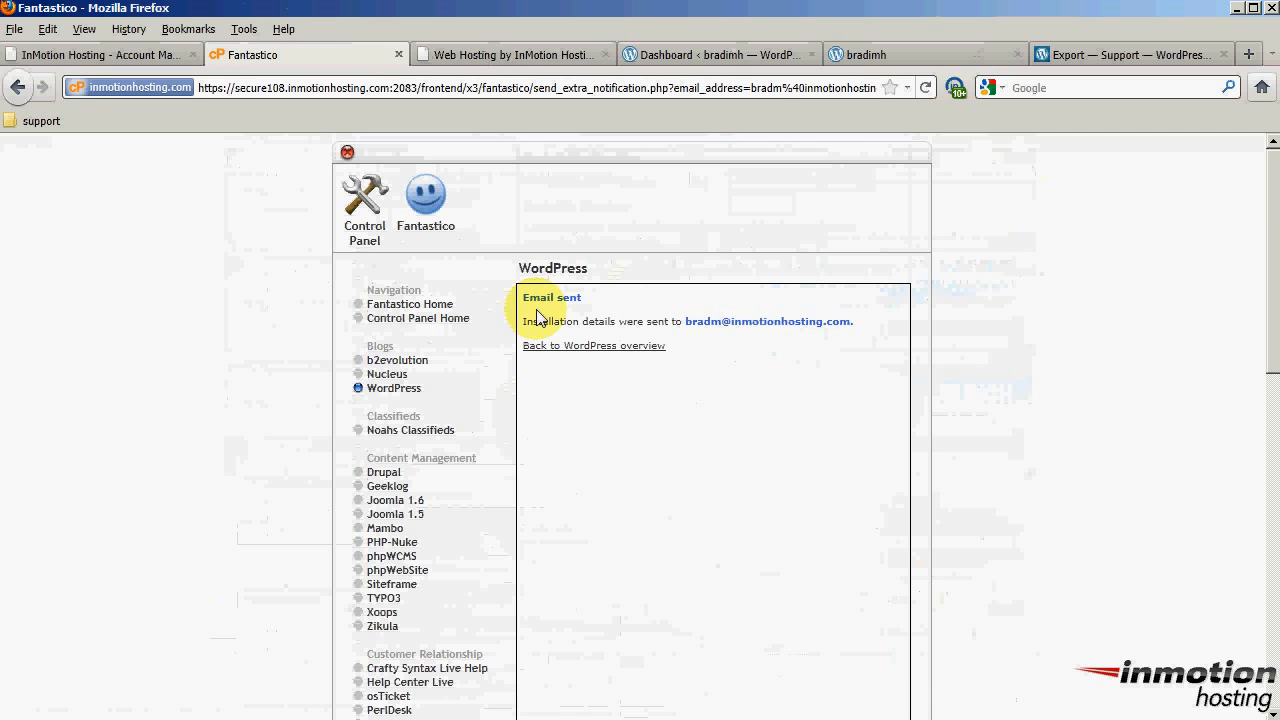
click(466, 55)
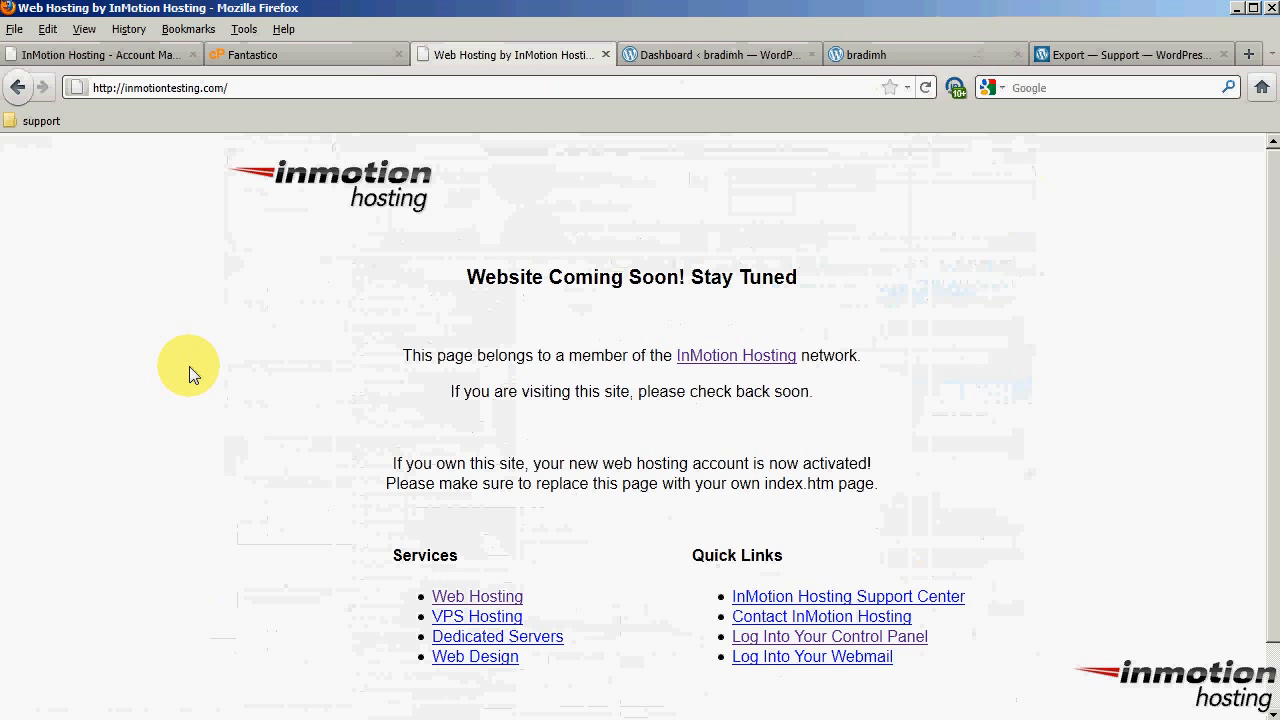
Reload inmotiontesting.com to show the new InMotion Testing WordPress site, then return to the bradimh blog
key(F5)
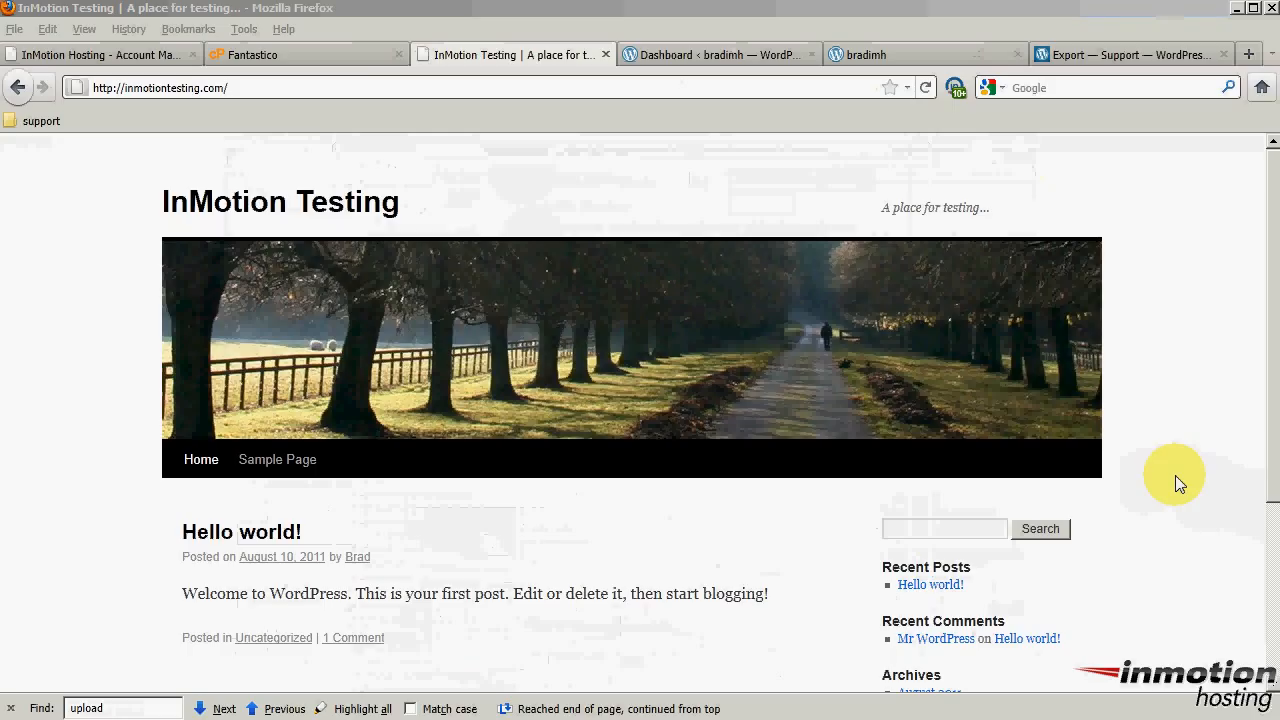
click(882, 55)
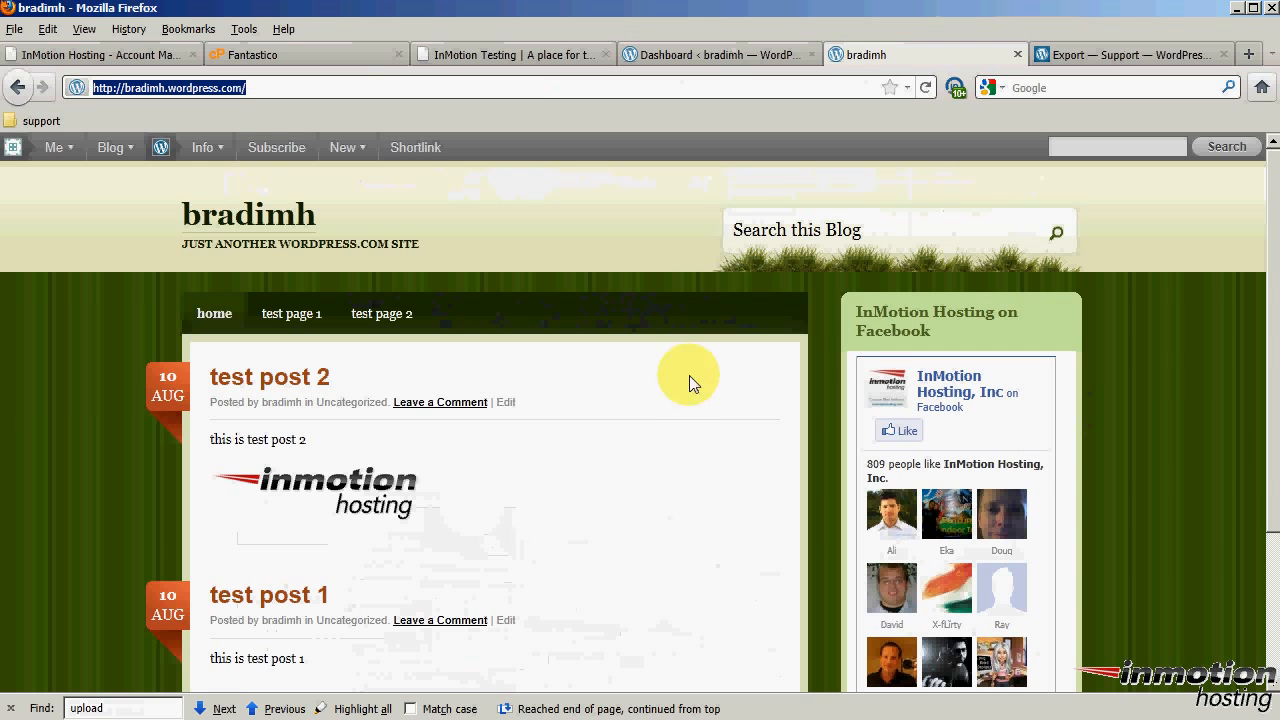
Expand Tools on the bradimh dashboard and review the Export help article about posts and pages
click(750, 56)
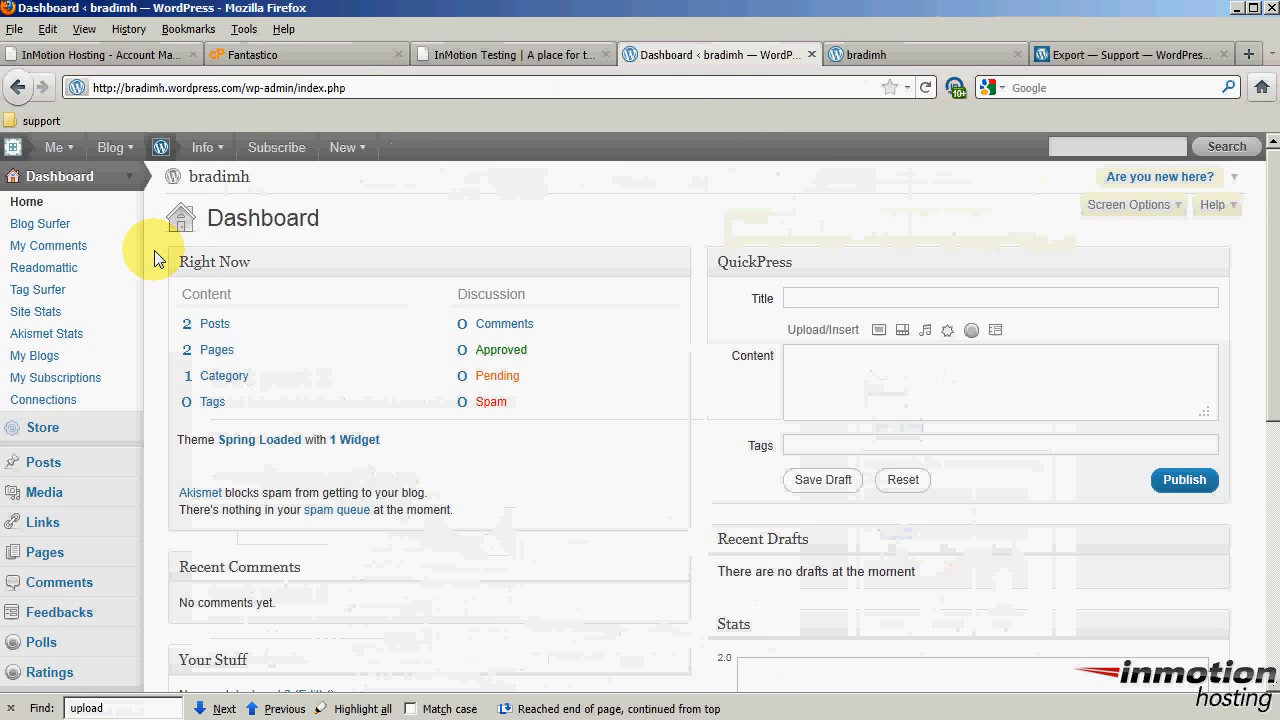
scroll(150, 248, down, 4)
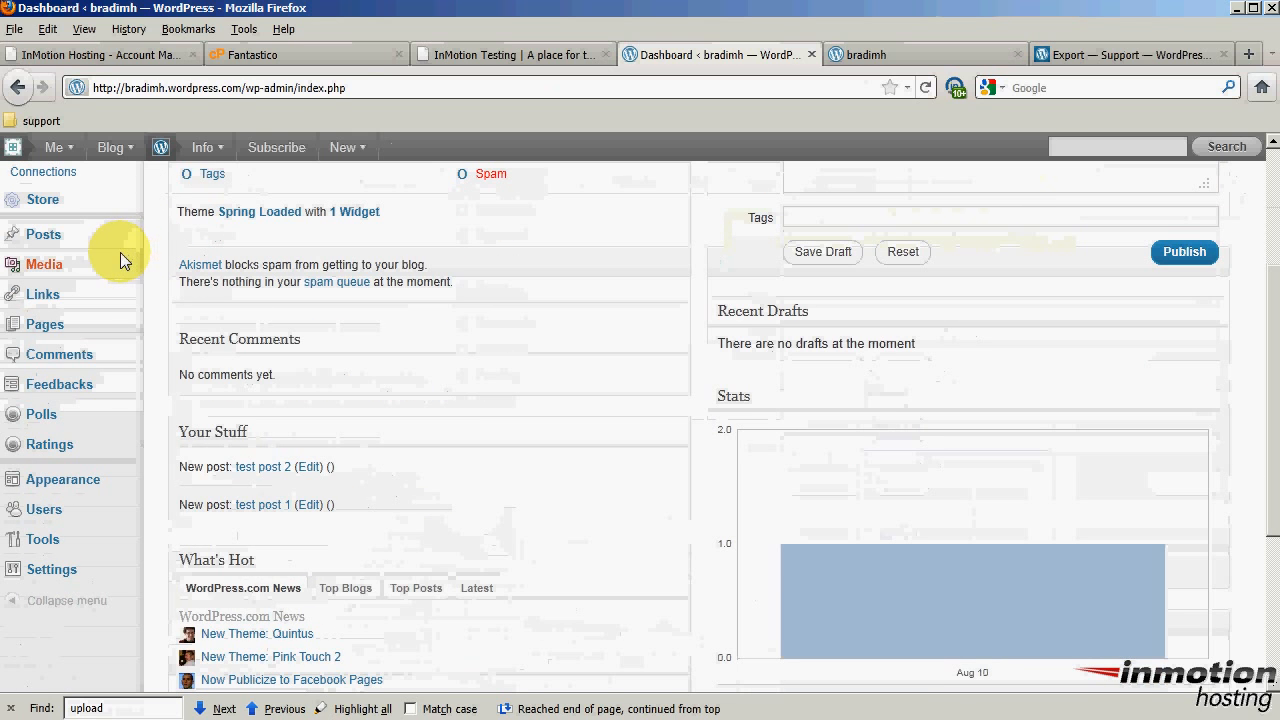
click(124, 537)
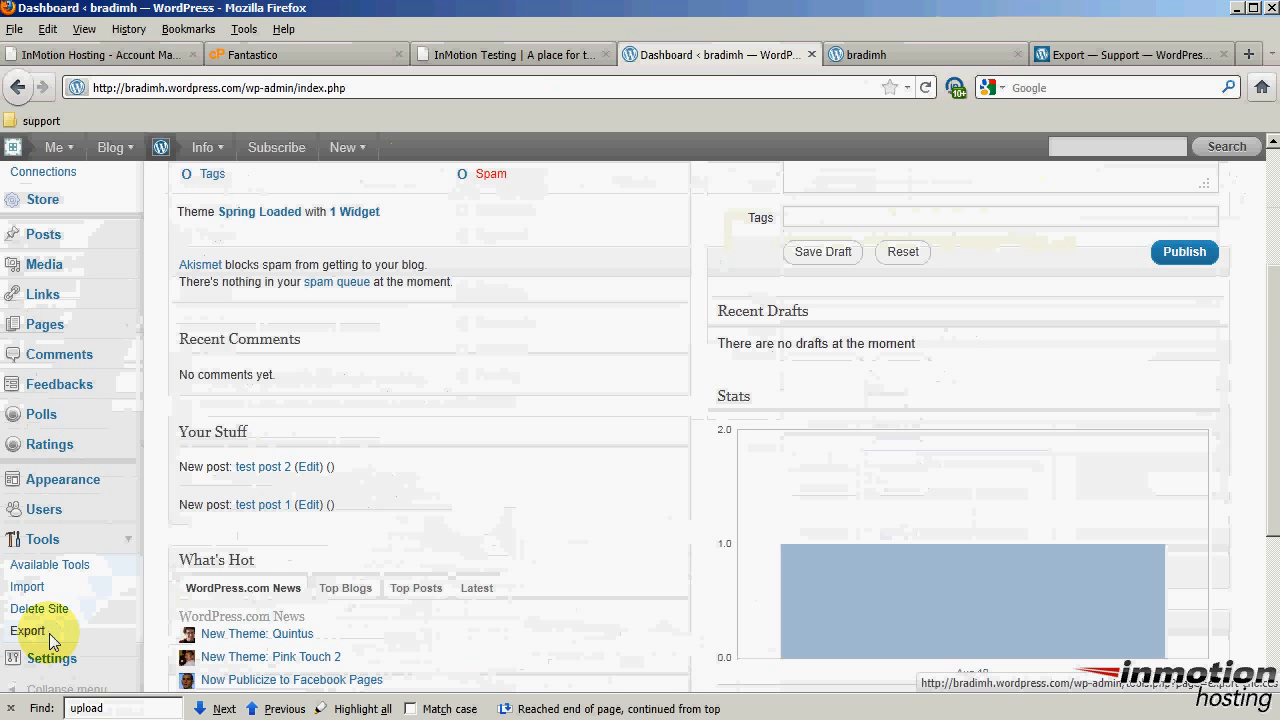
click(1093, 58)
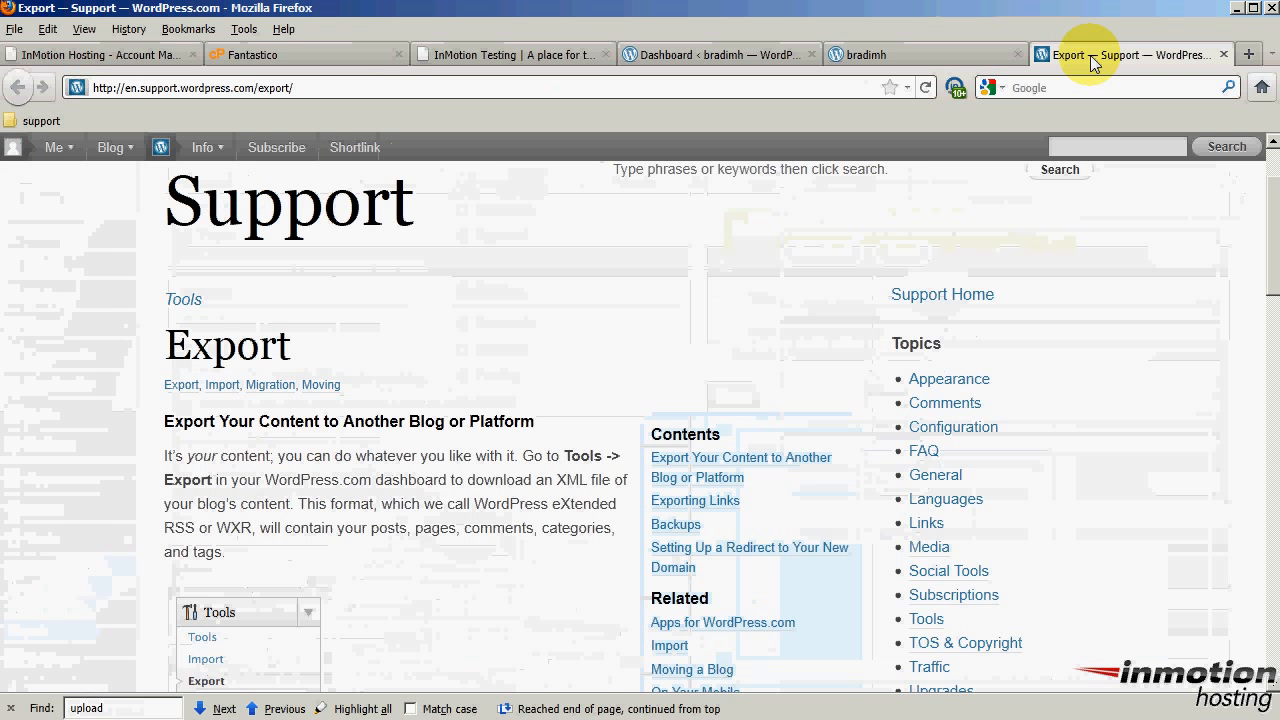
drag(165, 345, 288, 360)
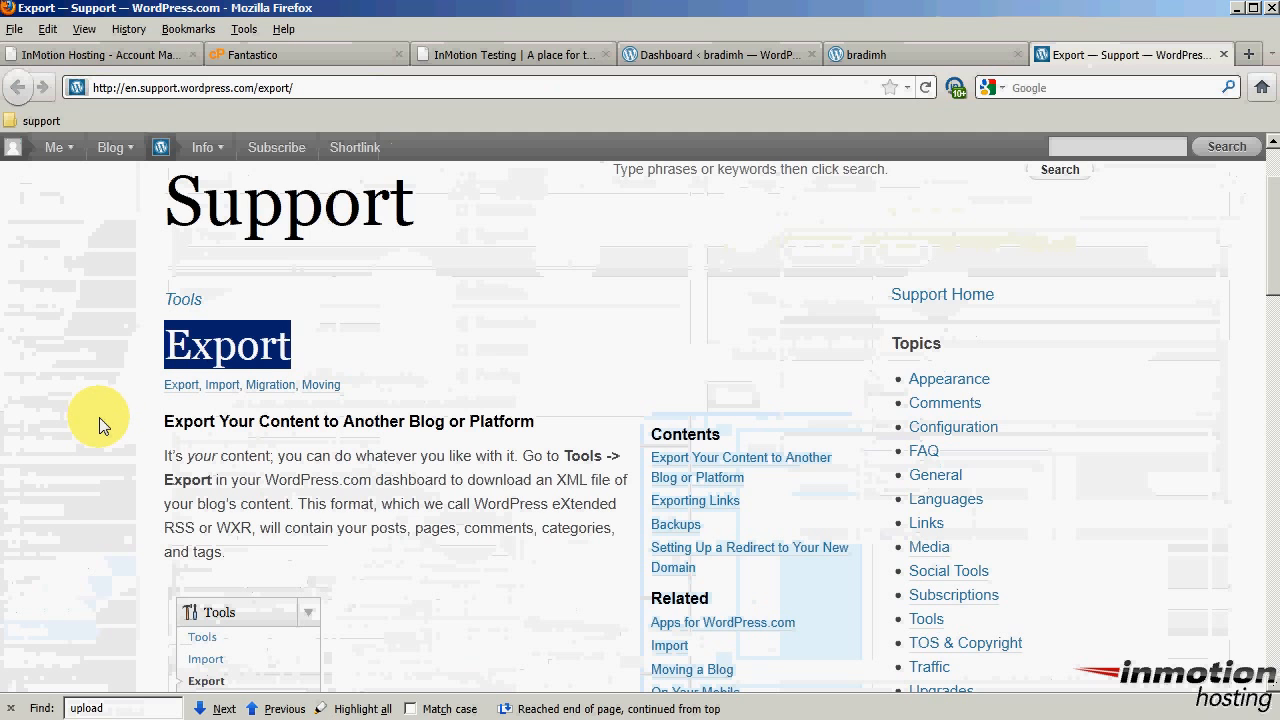
drag(368, 535, 598, 550)
click(880, 54)
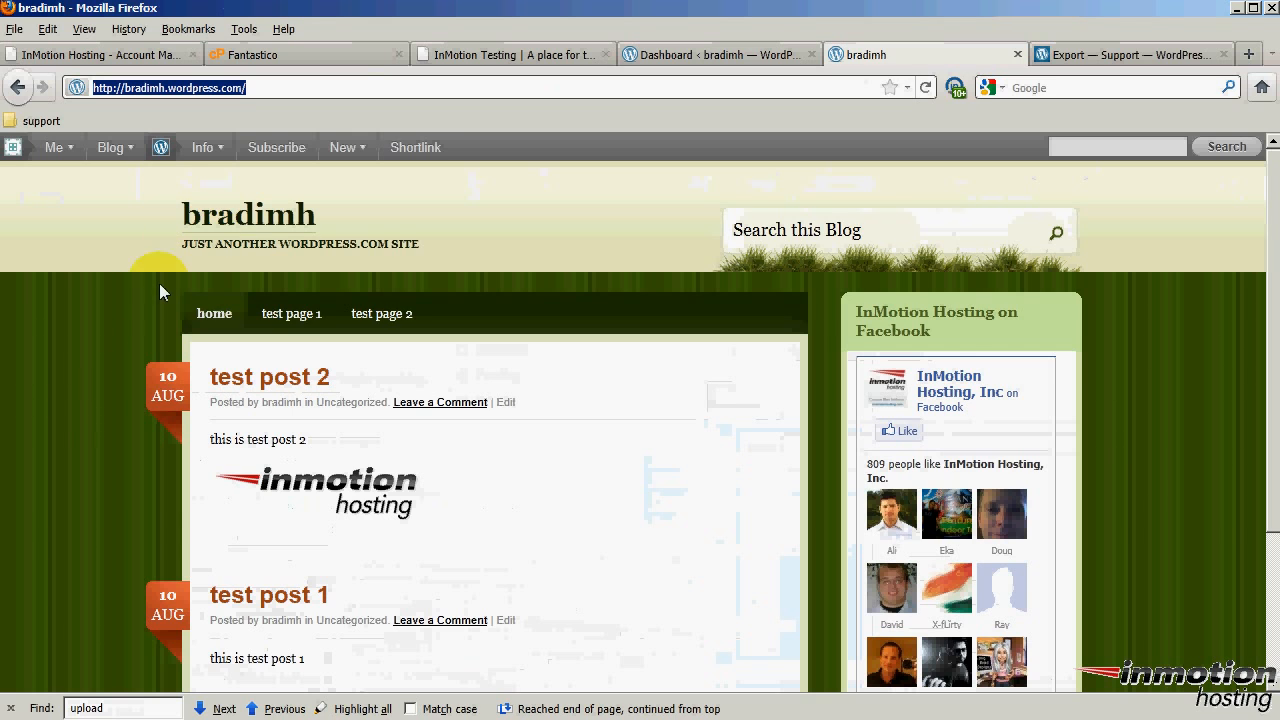
scroll(1147, 453, down, 2)
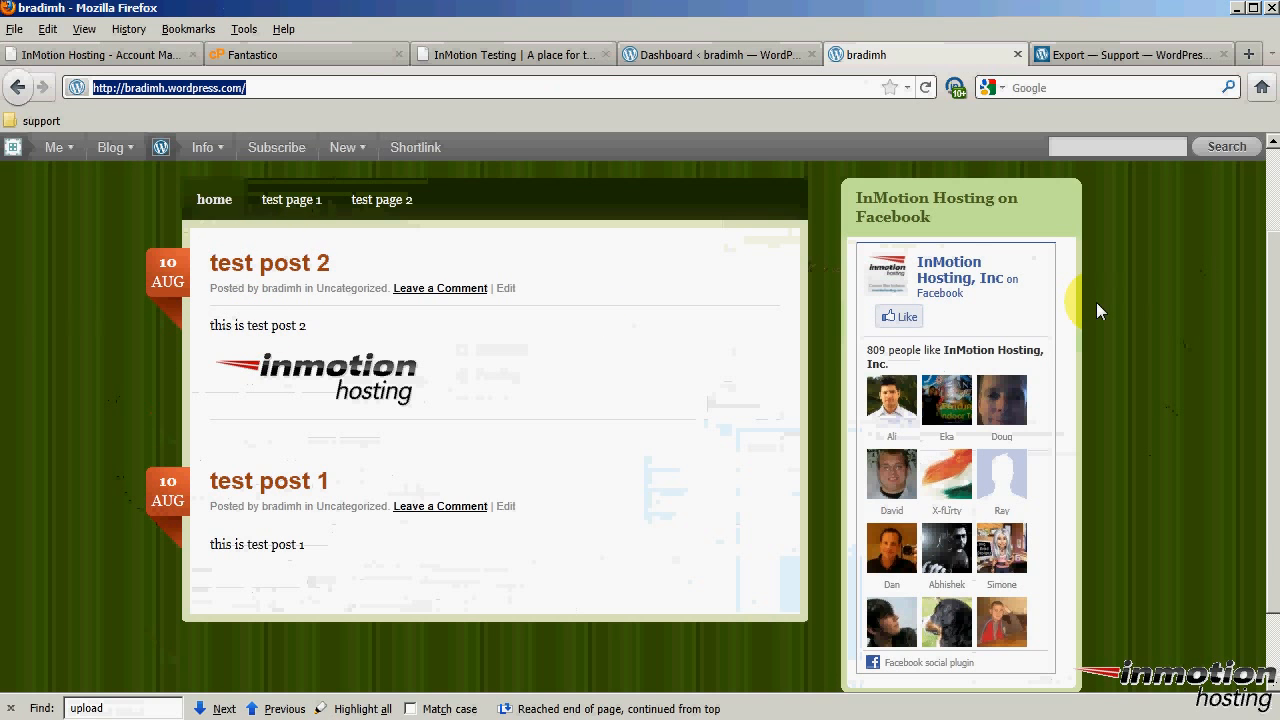
click(720, 56)
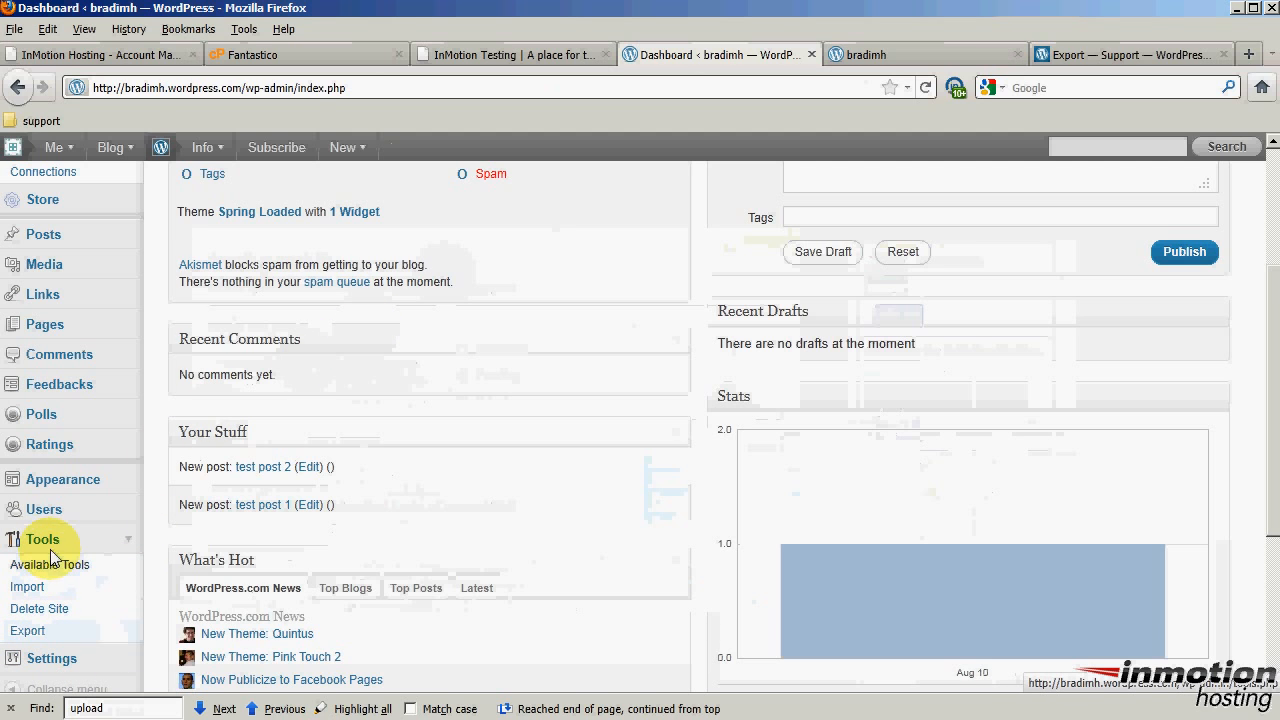
Export the blog as a free XML file from Tools > Export with default filters
click(38, 632)
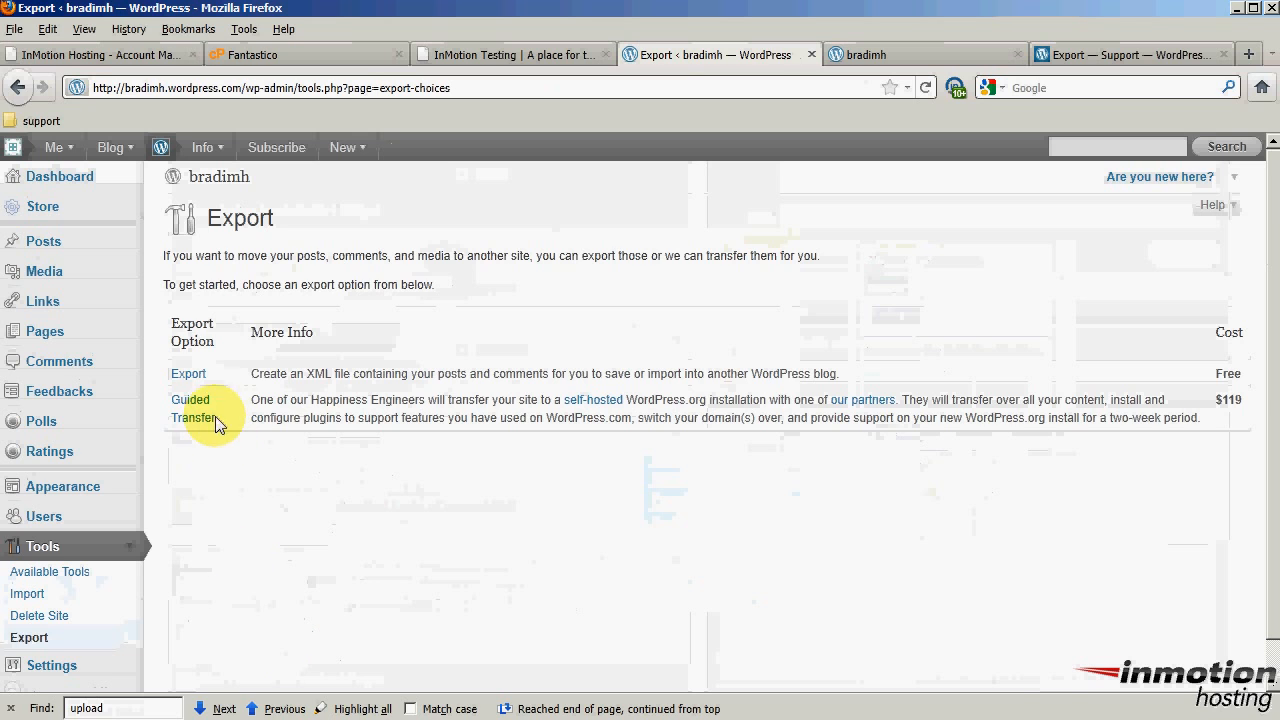
click(190, 376)
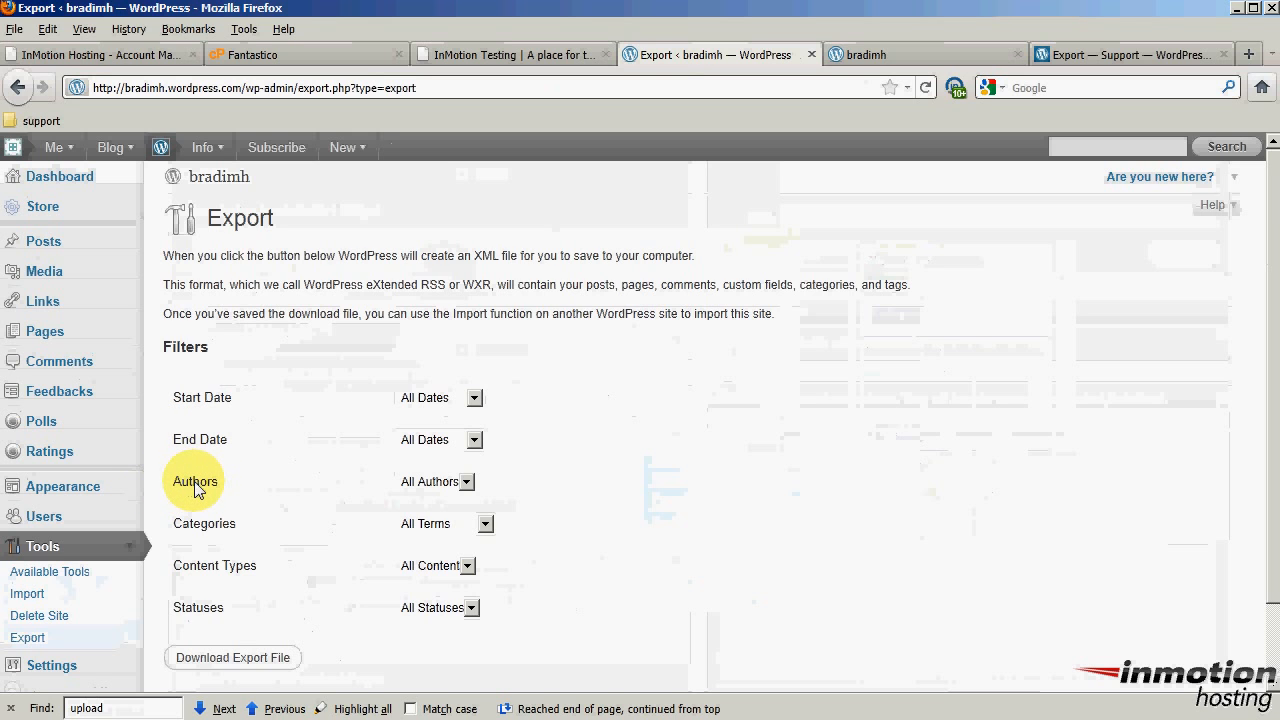
scroll(265, 330, down, 2)
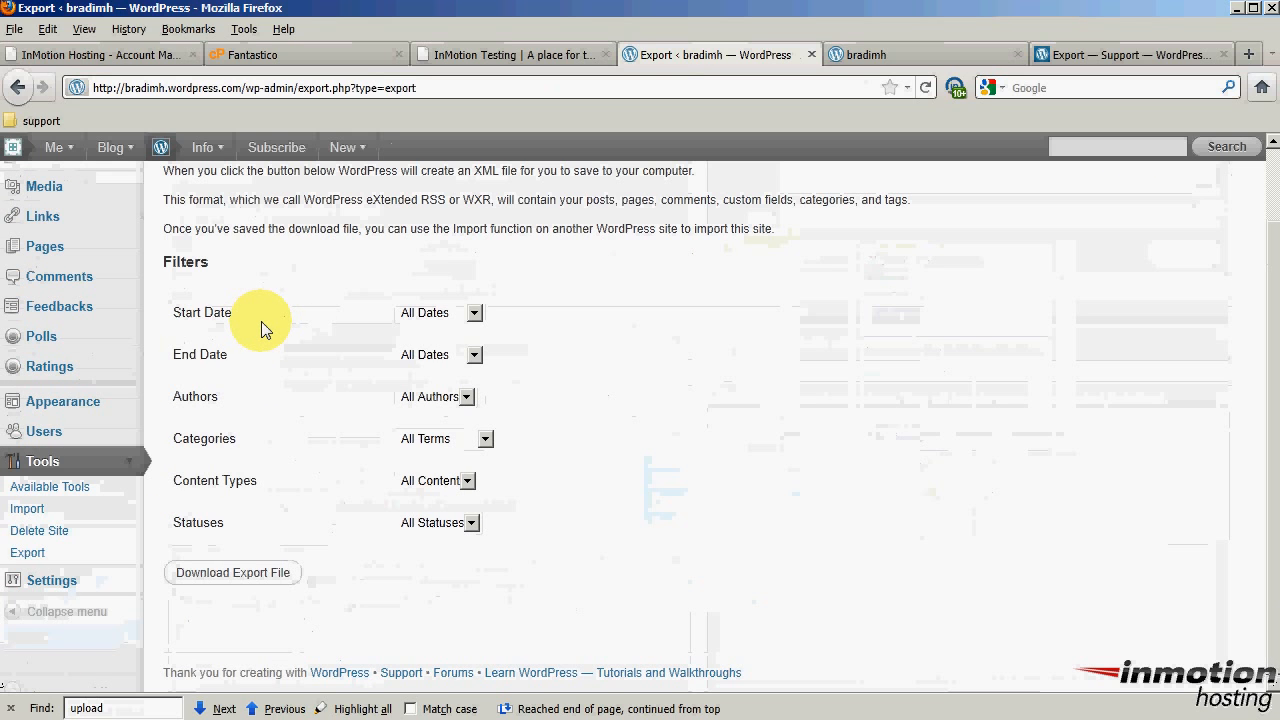
click(232, 583)
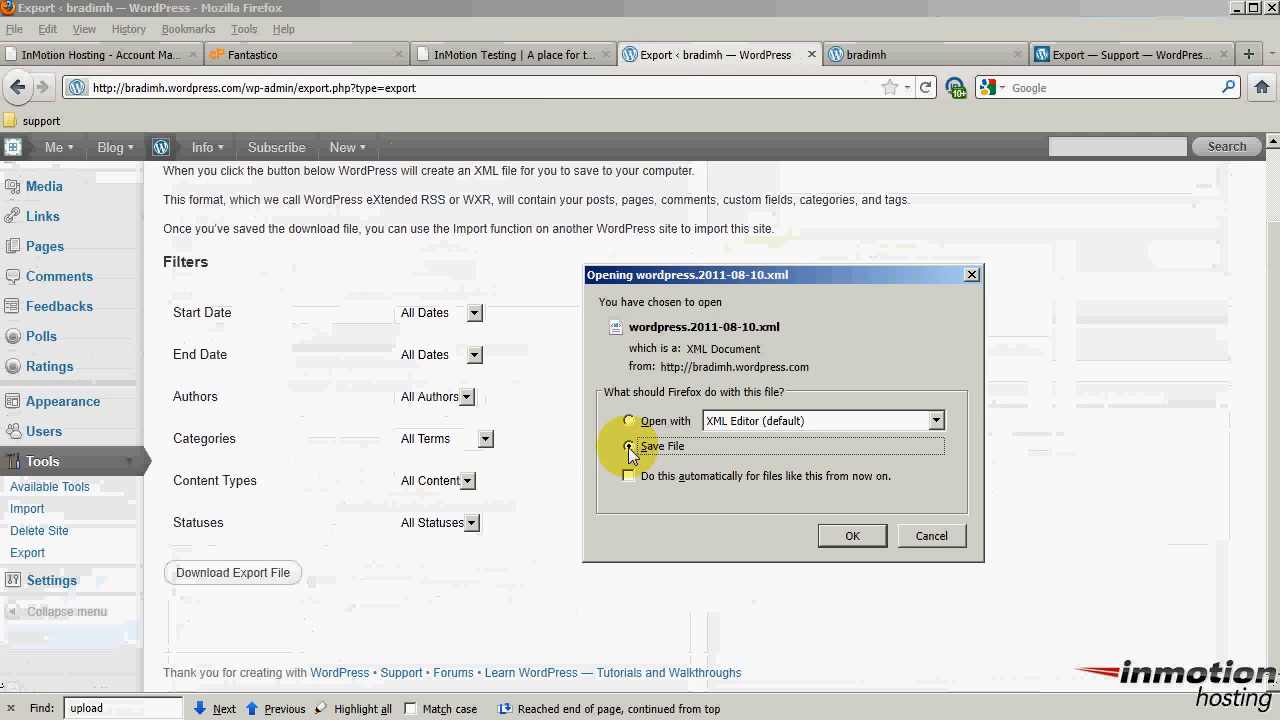
Save the wordpress.2011-08-10 XML export, close Downloads, and go back to the InMotion Testing site
click(852, 535)
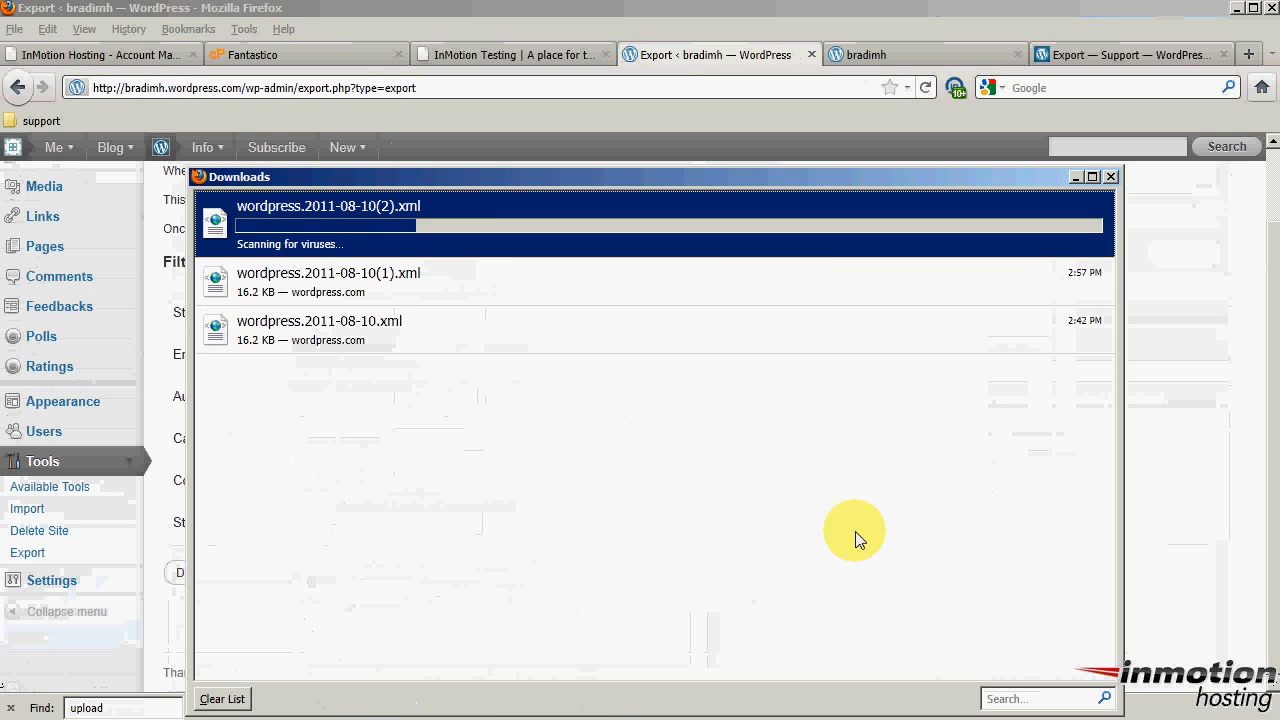
click(1110, 177)
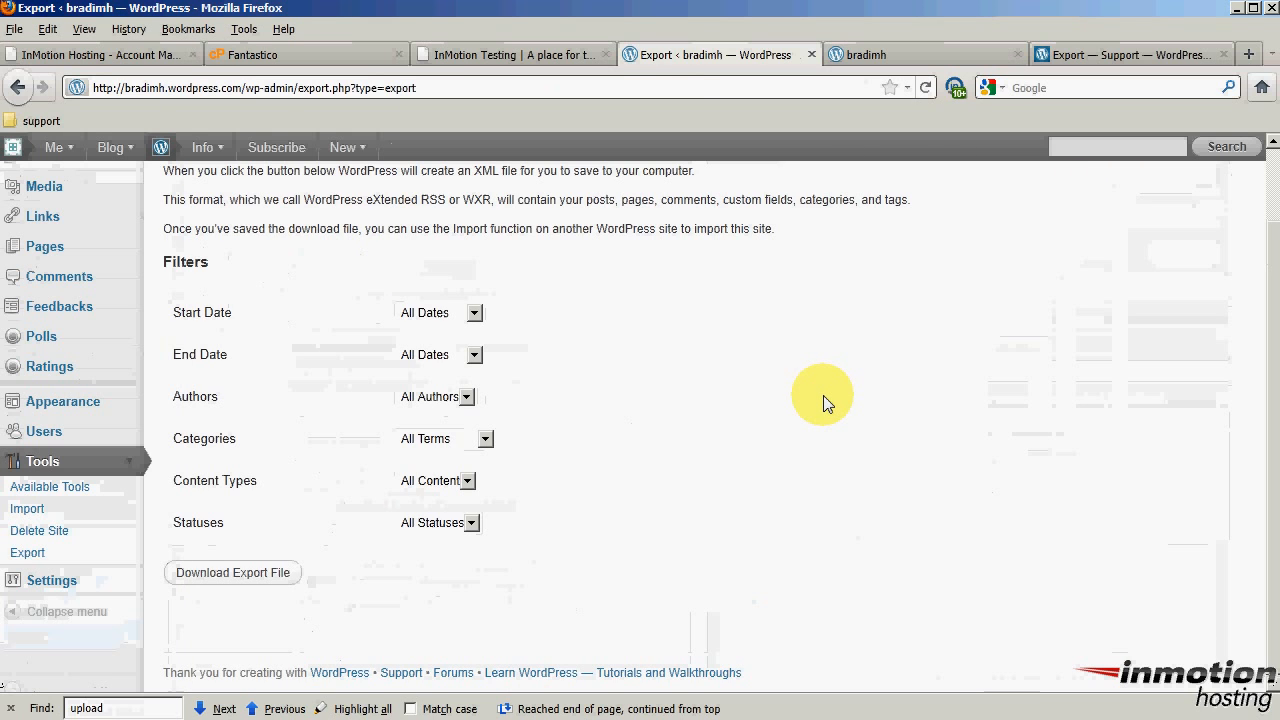
click(541, 56)
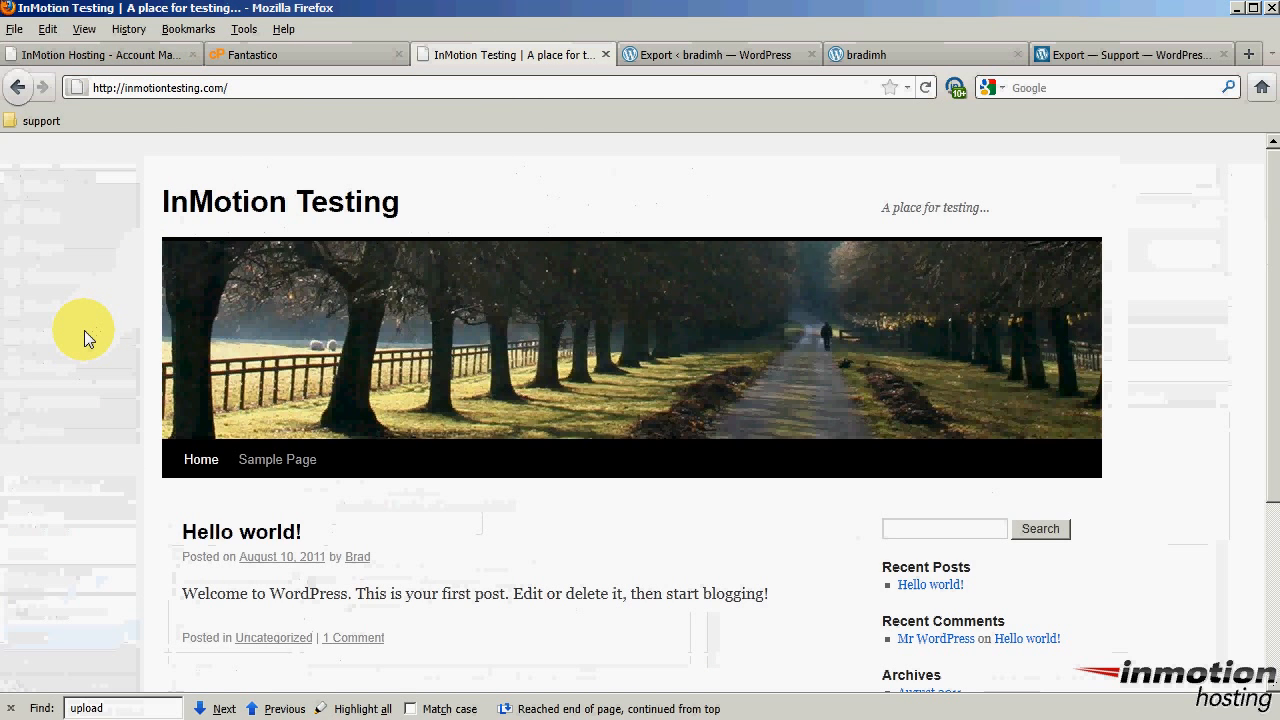
Load the self-hosted site's wp-admin login page by appending wp-admin to the address
click(311, 90)
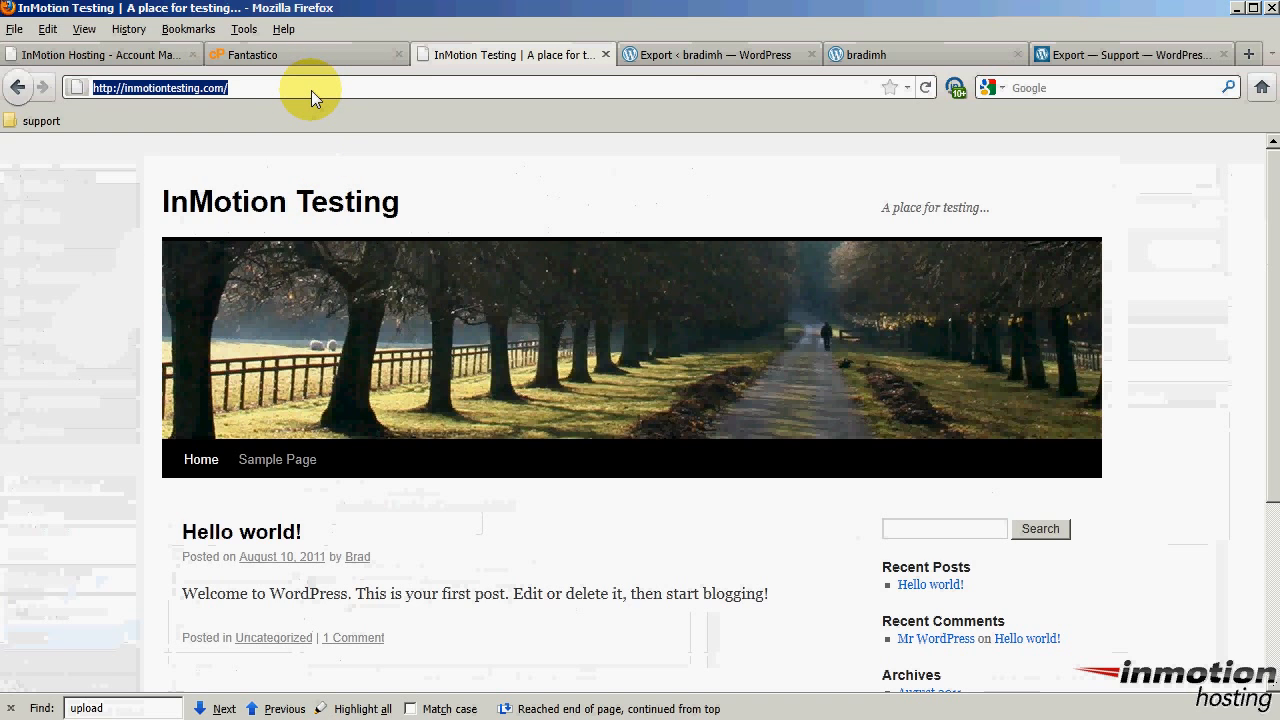
text(wp-admin)
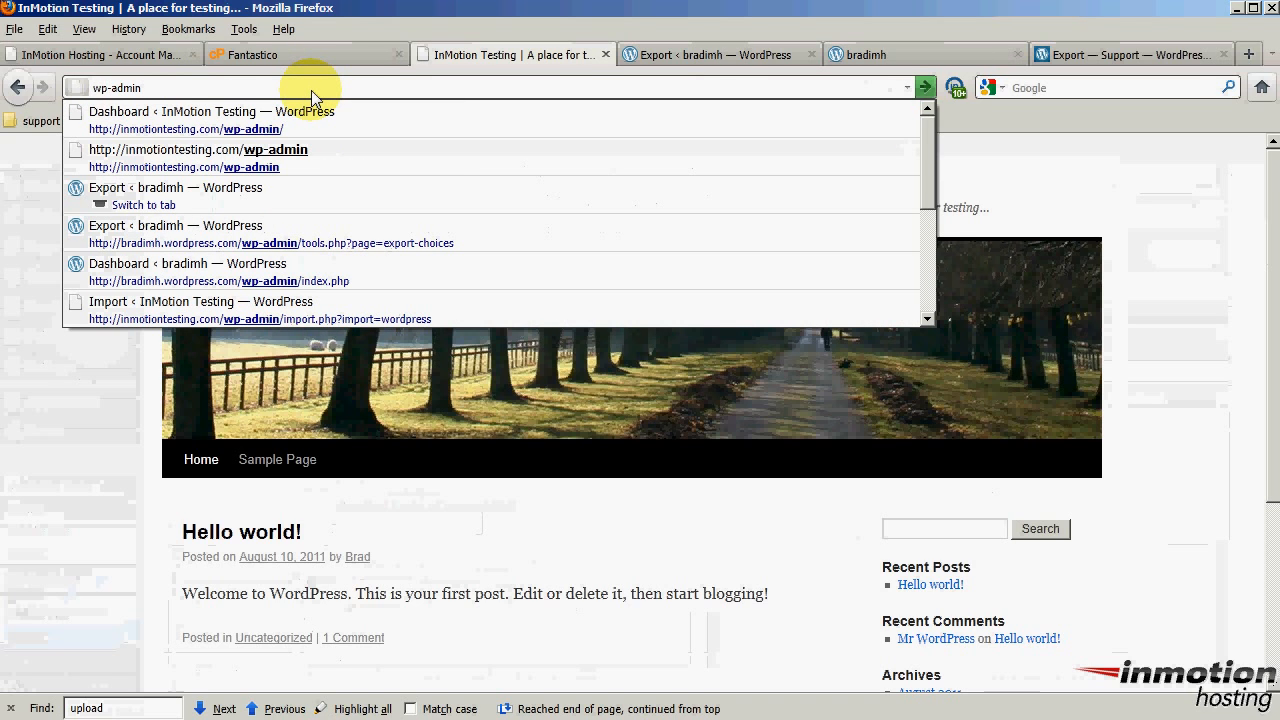
key(ctrl+z)
key(End)
text(wp)
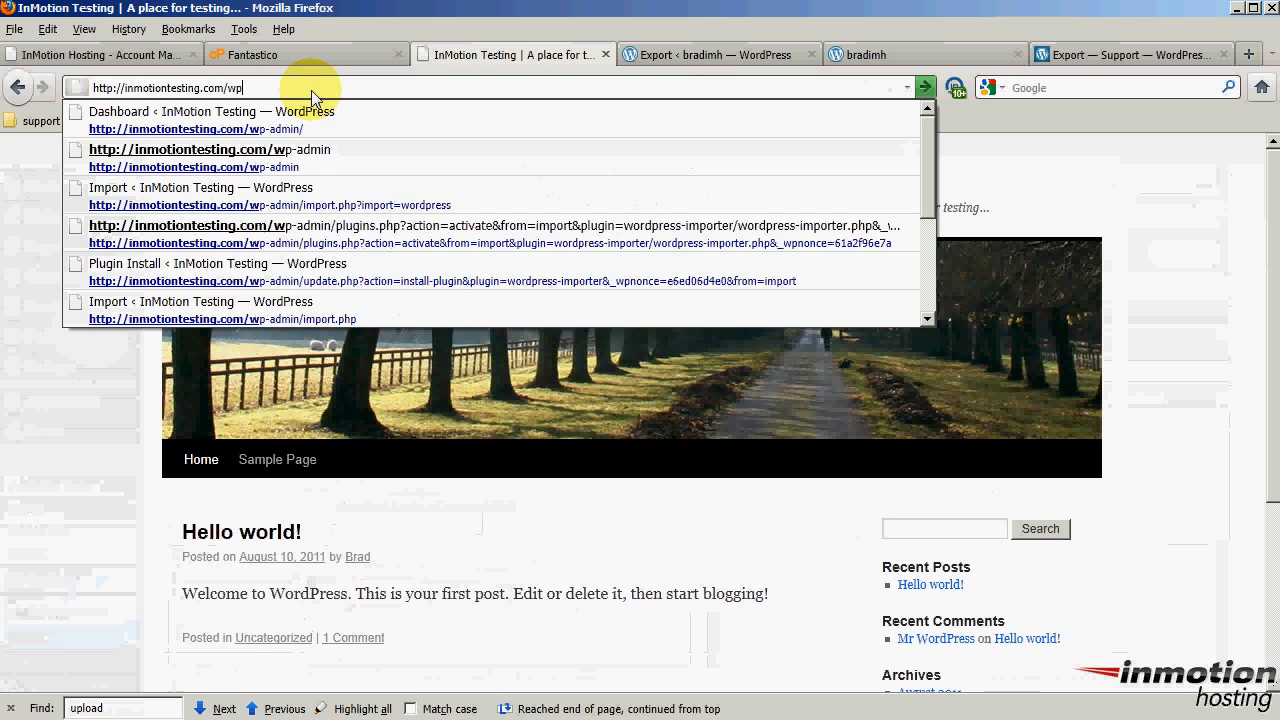
text(-admin)
key(Return)
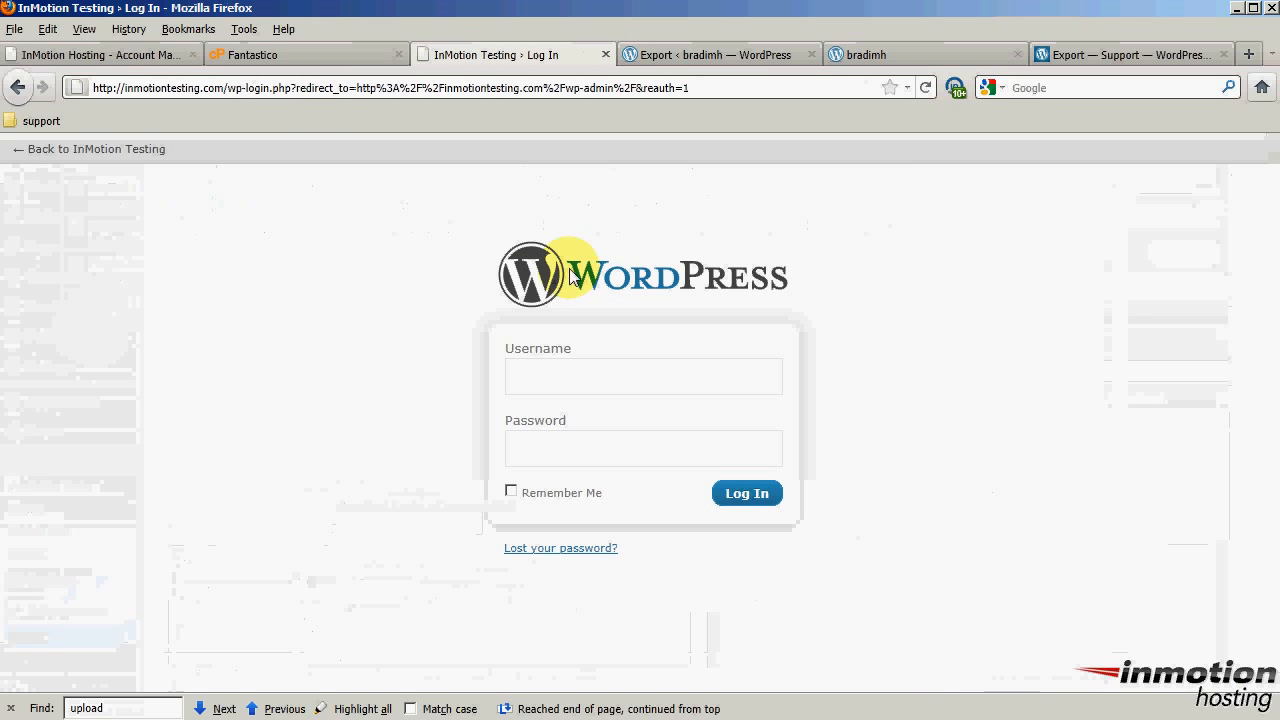
Sign in with the admin username and password, declining to save the password
click(655, 390)
text(ad)
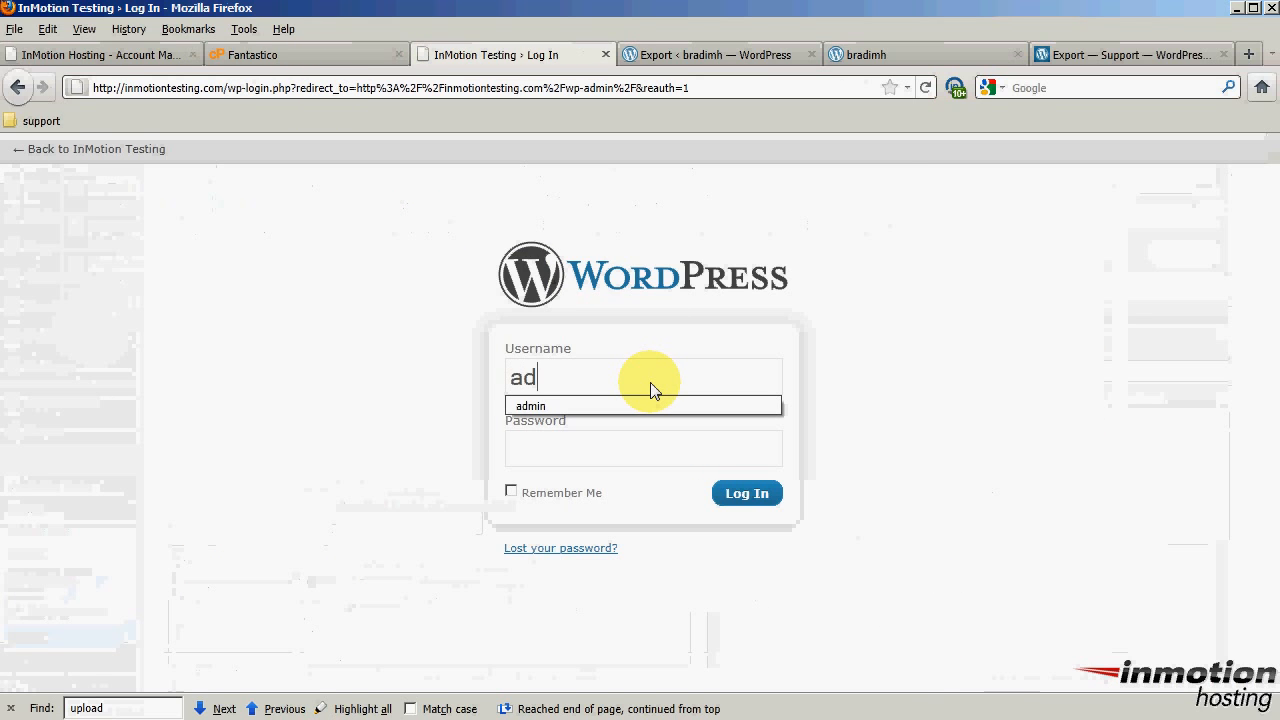
text(min)
key(Tab)
text(********)
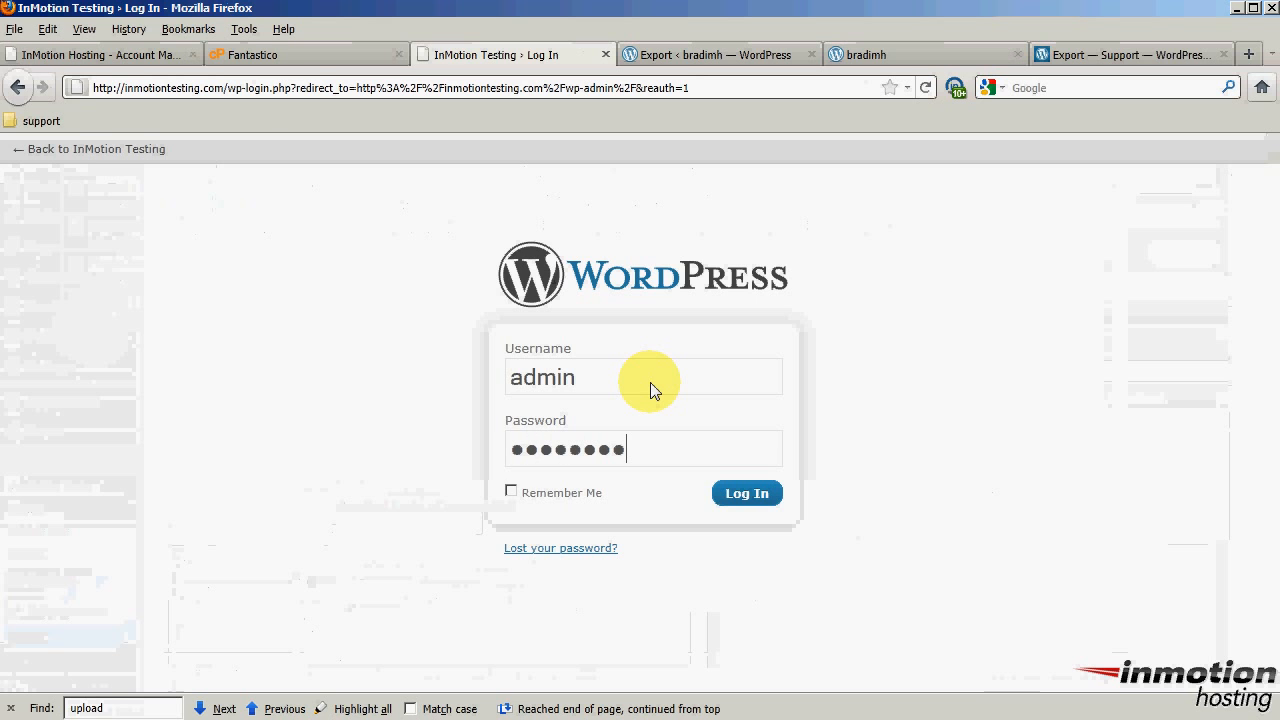
click(737, 493)
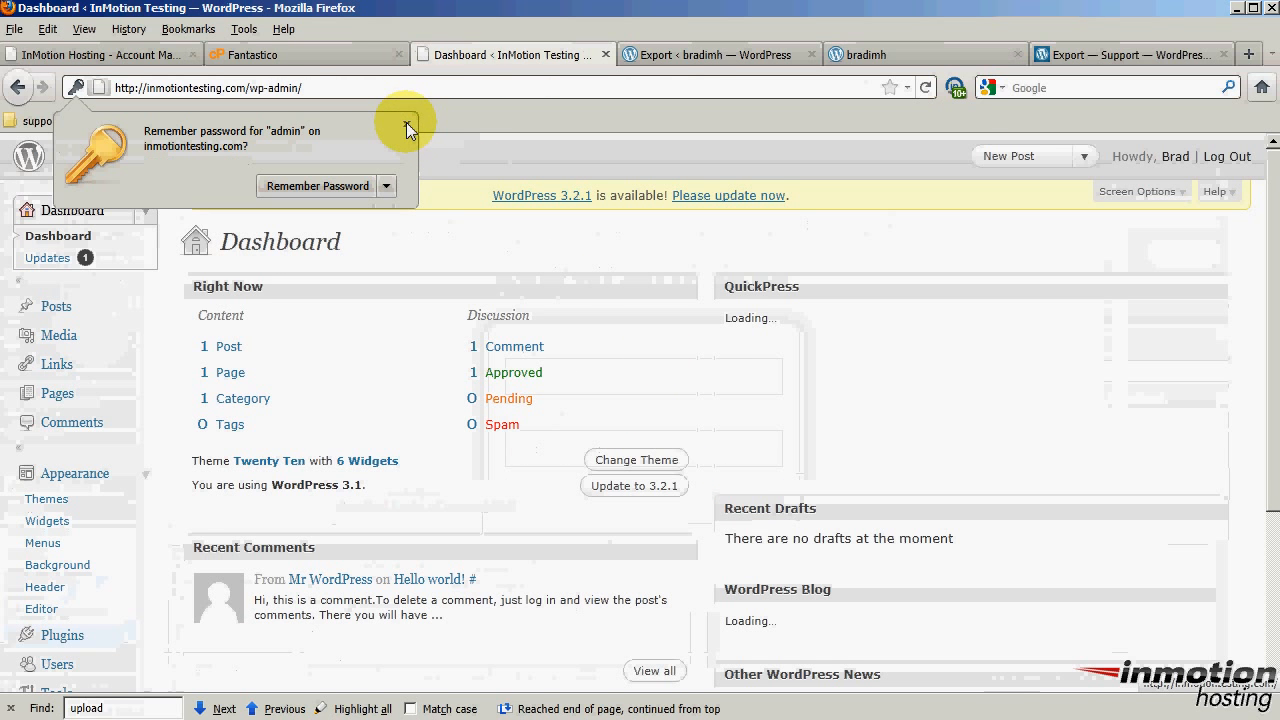
click(406, 124)
scroll(166, 291, down, 2)
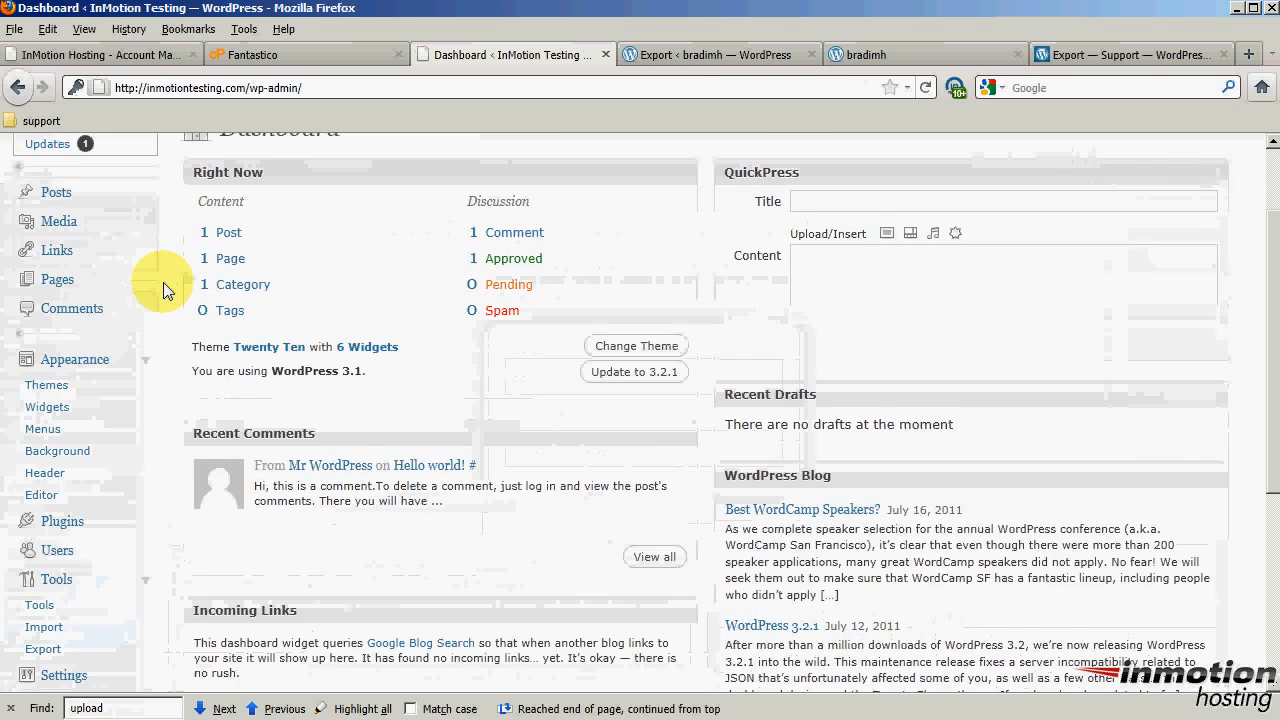
scroll(166, 291, down, 2)
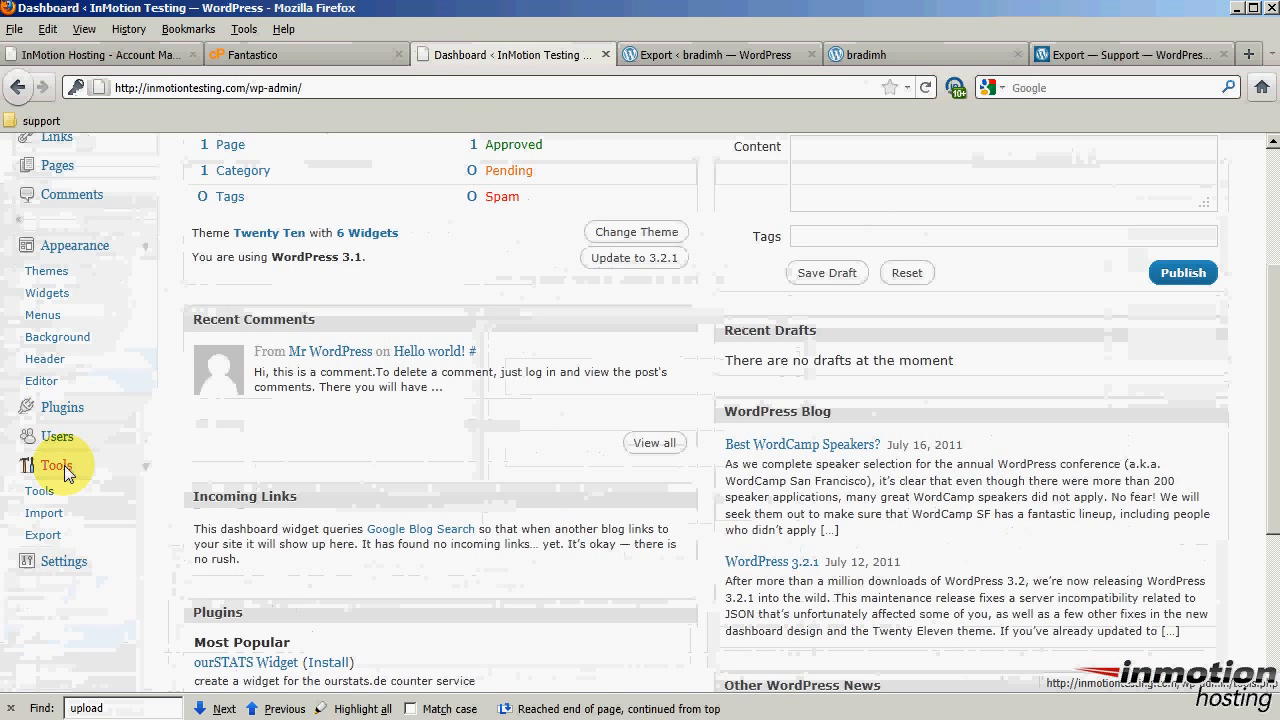
Install the WordPress importer from Tools > Import, then activate it and run the importer
click(47, 519)
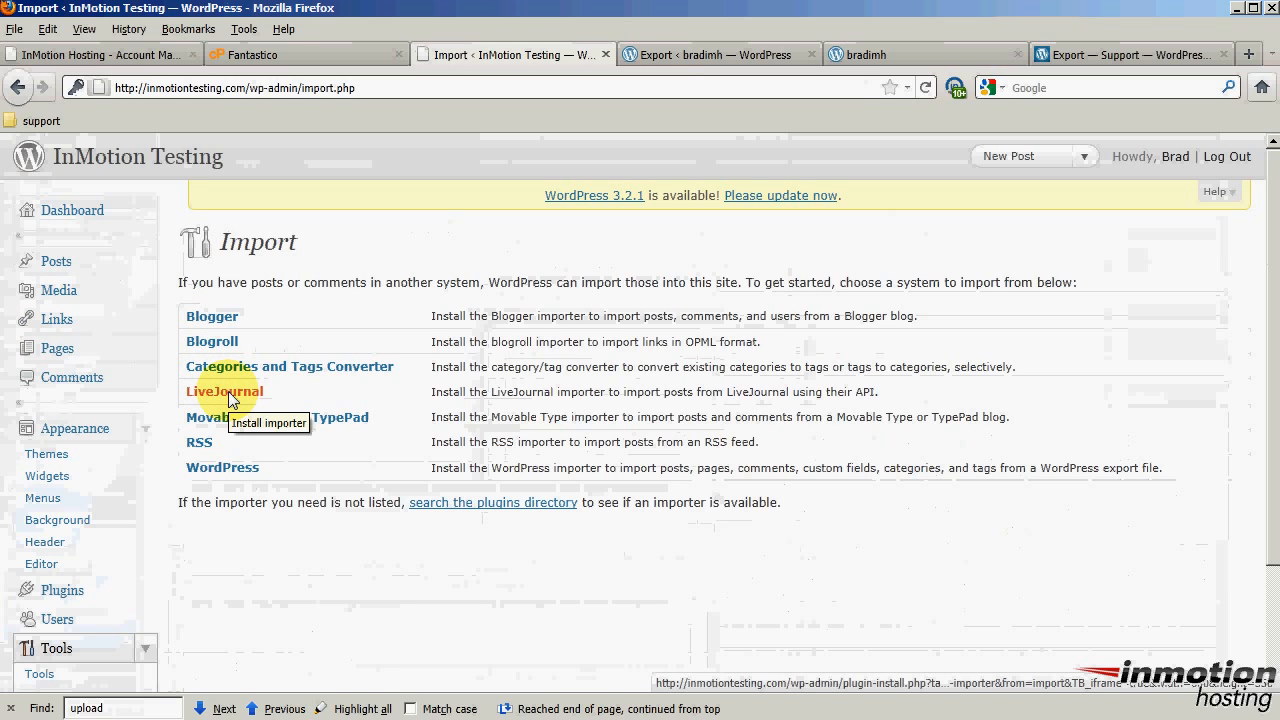
click(223, 469)
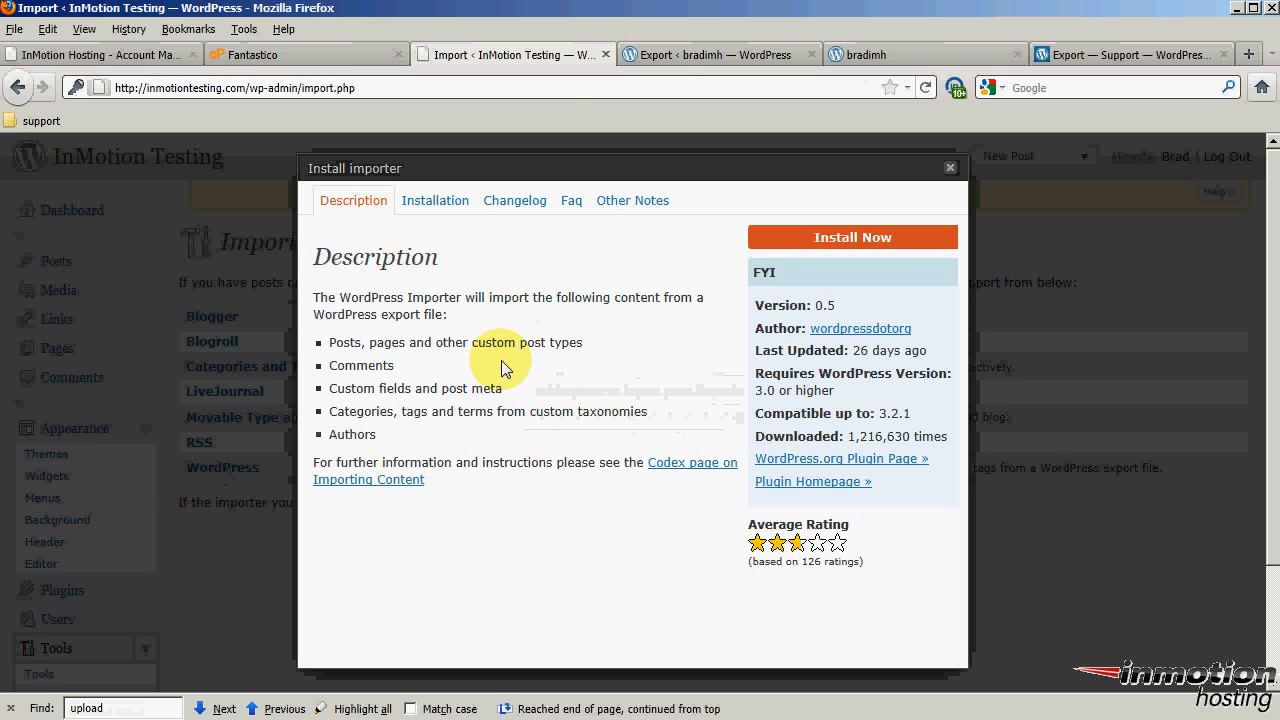
click(852, 240)
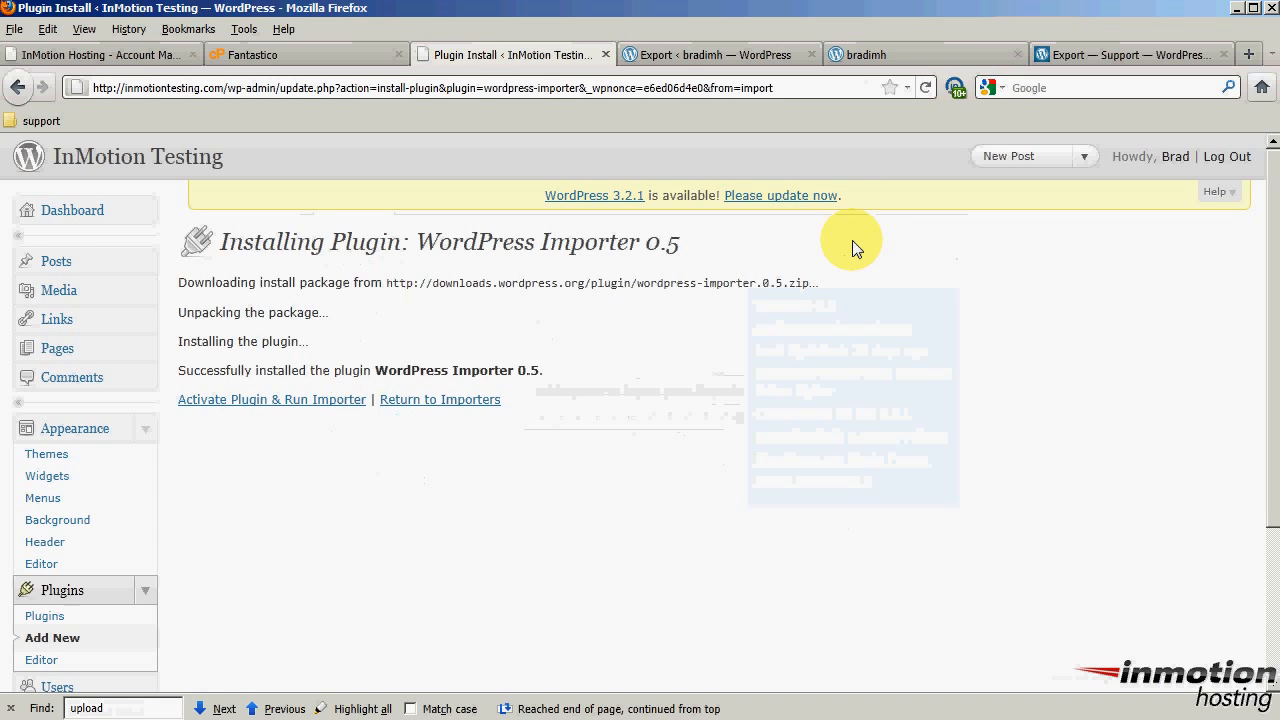
click(267, 404)
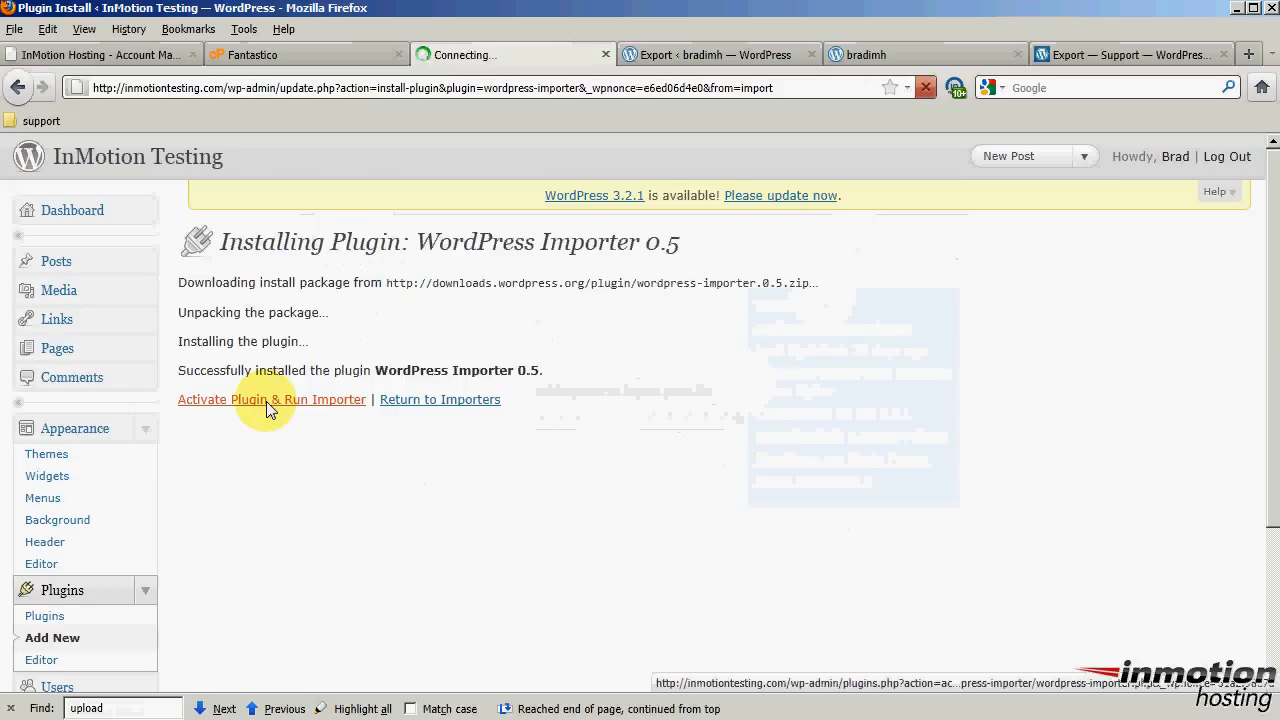
drag(180, 368, 400, 372)
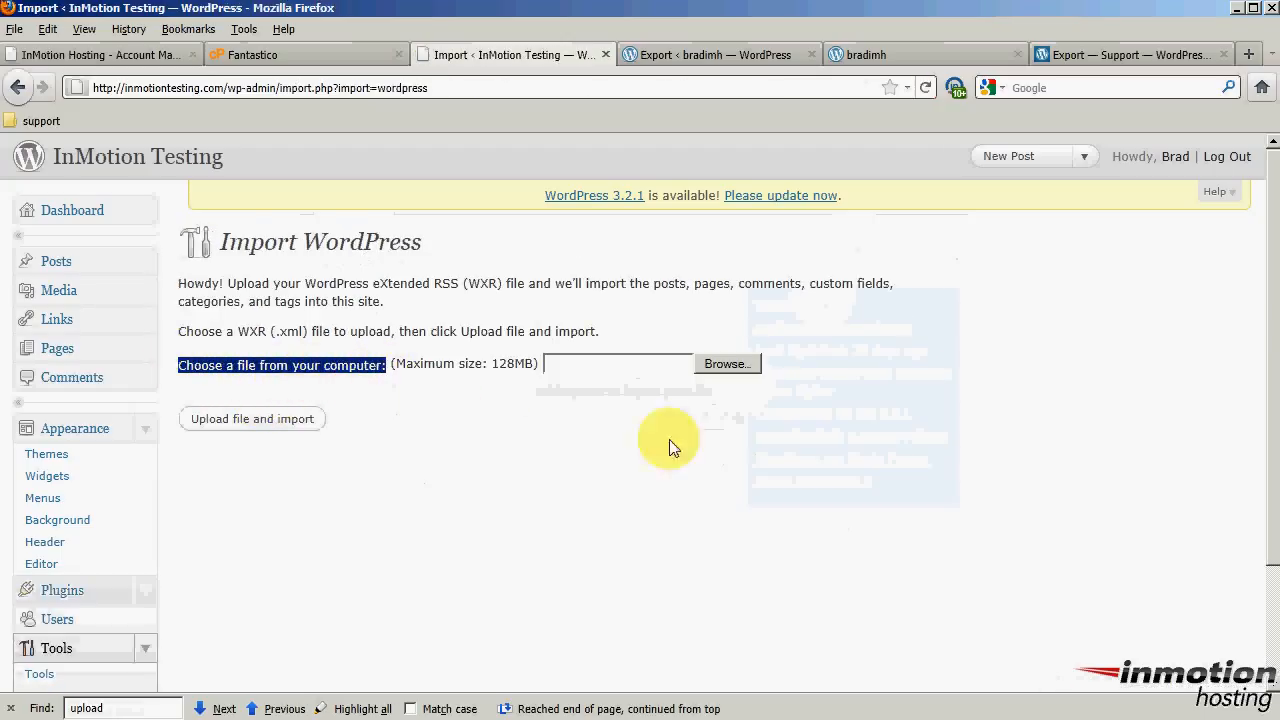
Upload wordpress.2011-08-10.xml from the Downloads folder and start the import
click(724, 364)
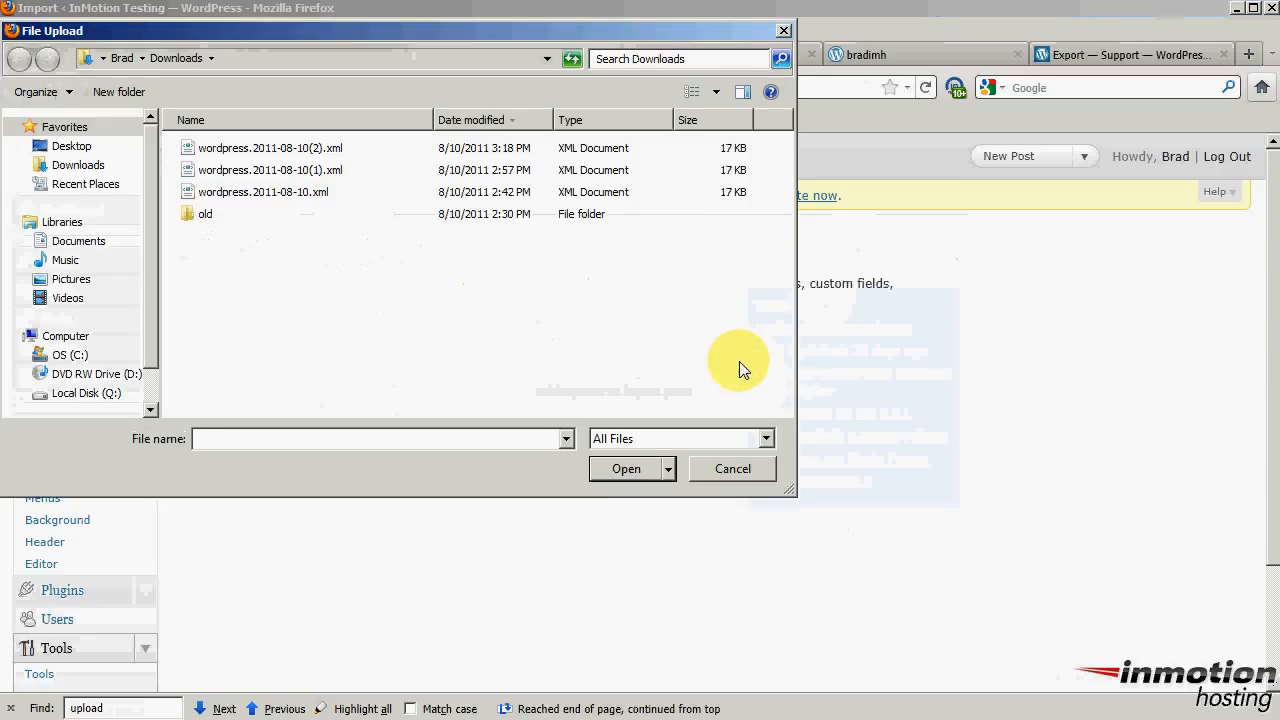
click(78, 165)
click(295, 194)
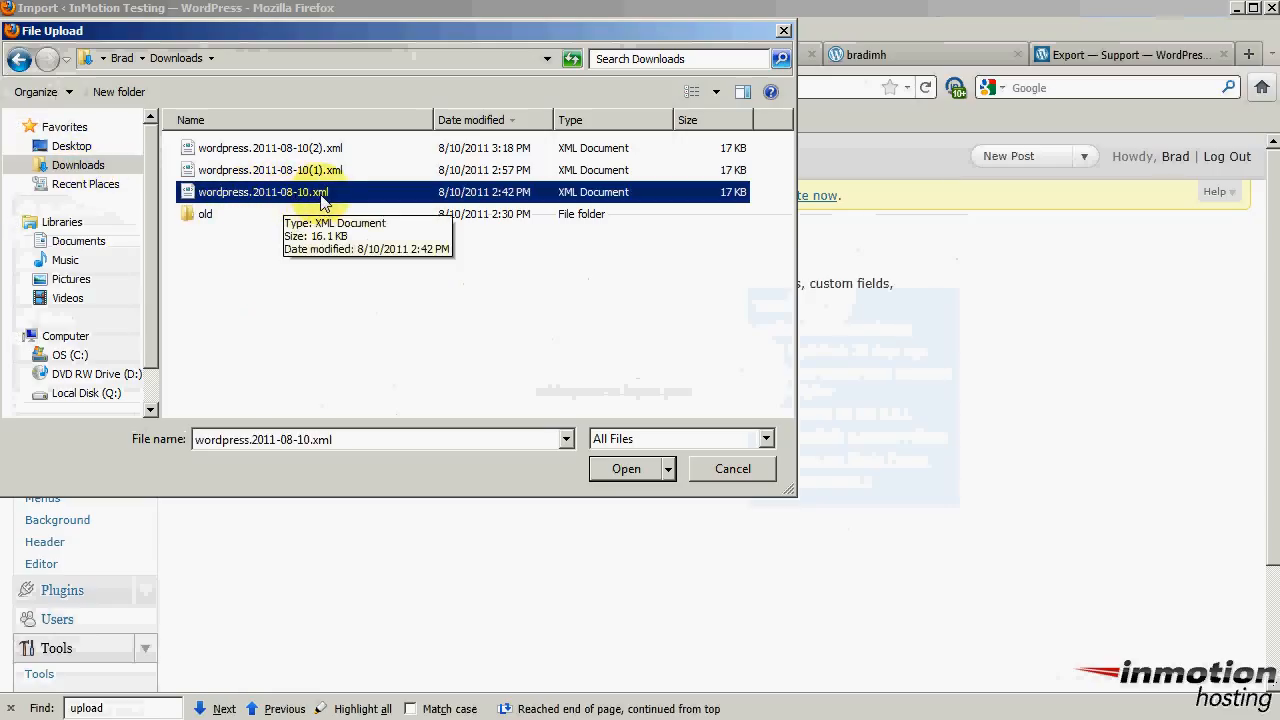
click(622, 468)
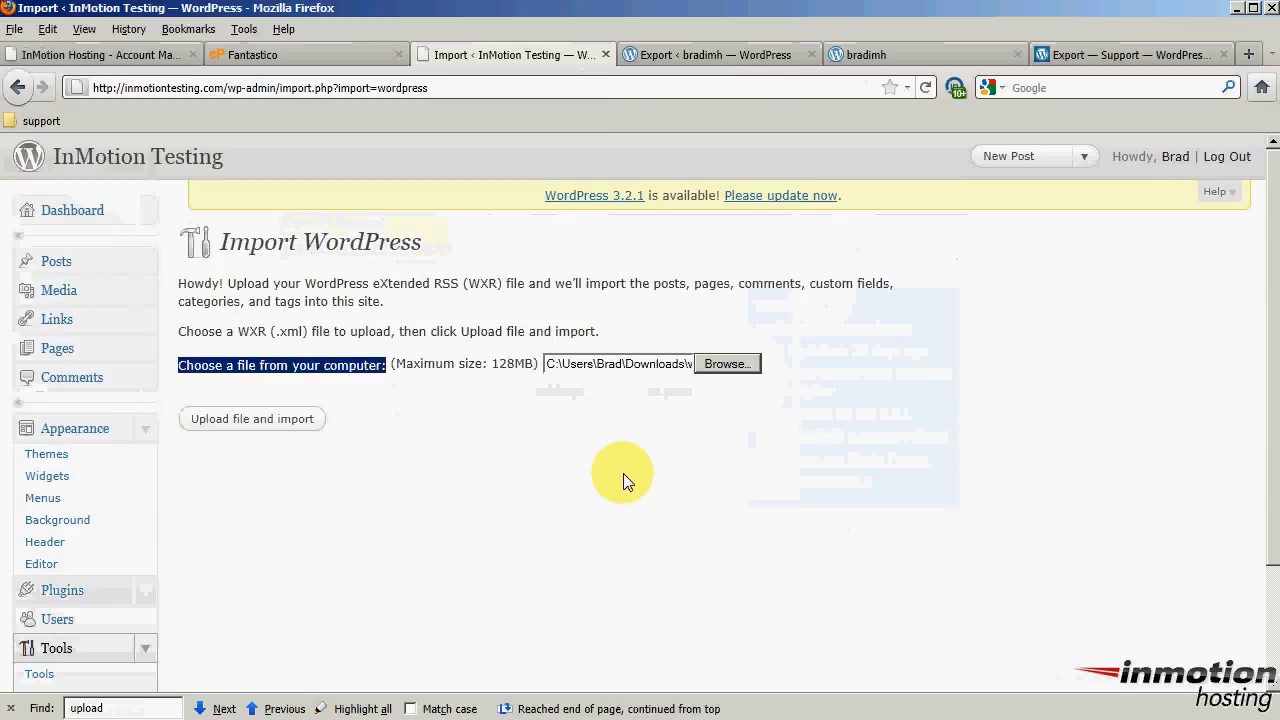
click(258, 427)
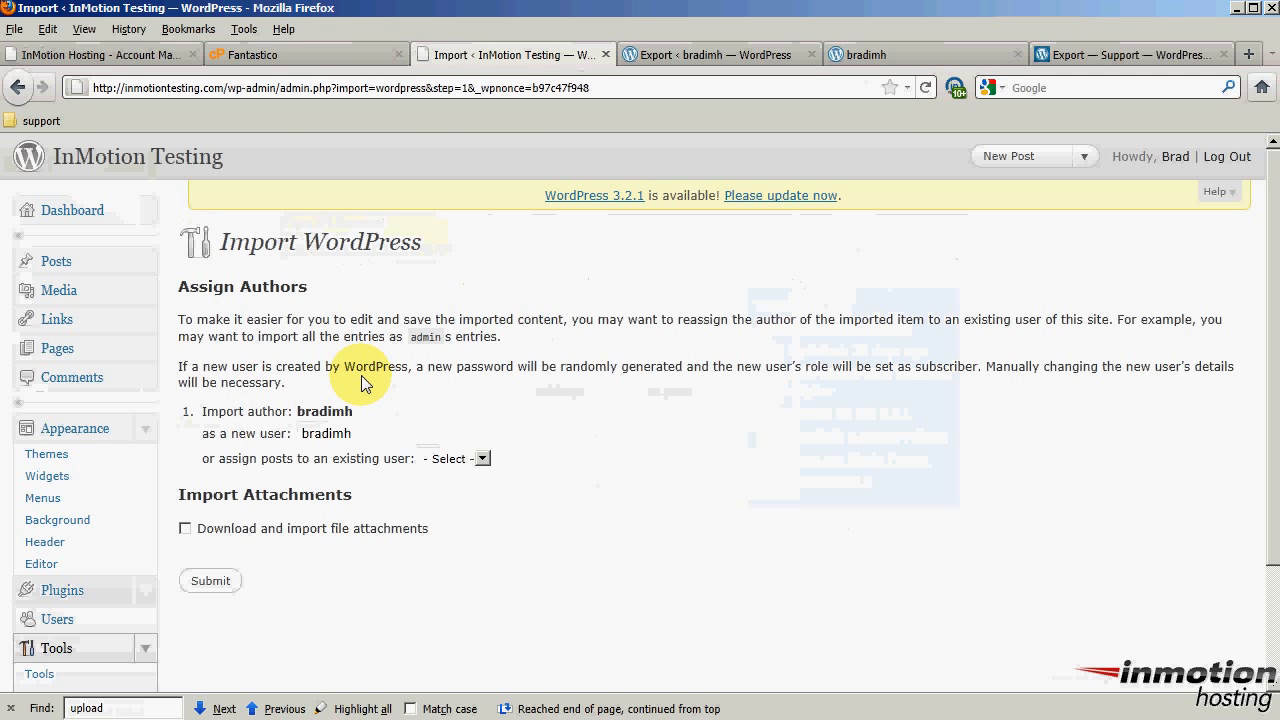
Assign the imported author's posts to the existing site user, enable attachment downloads, and submit
double_click(300, 412)
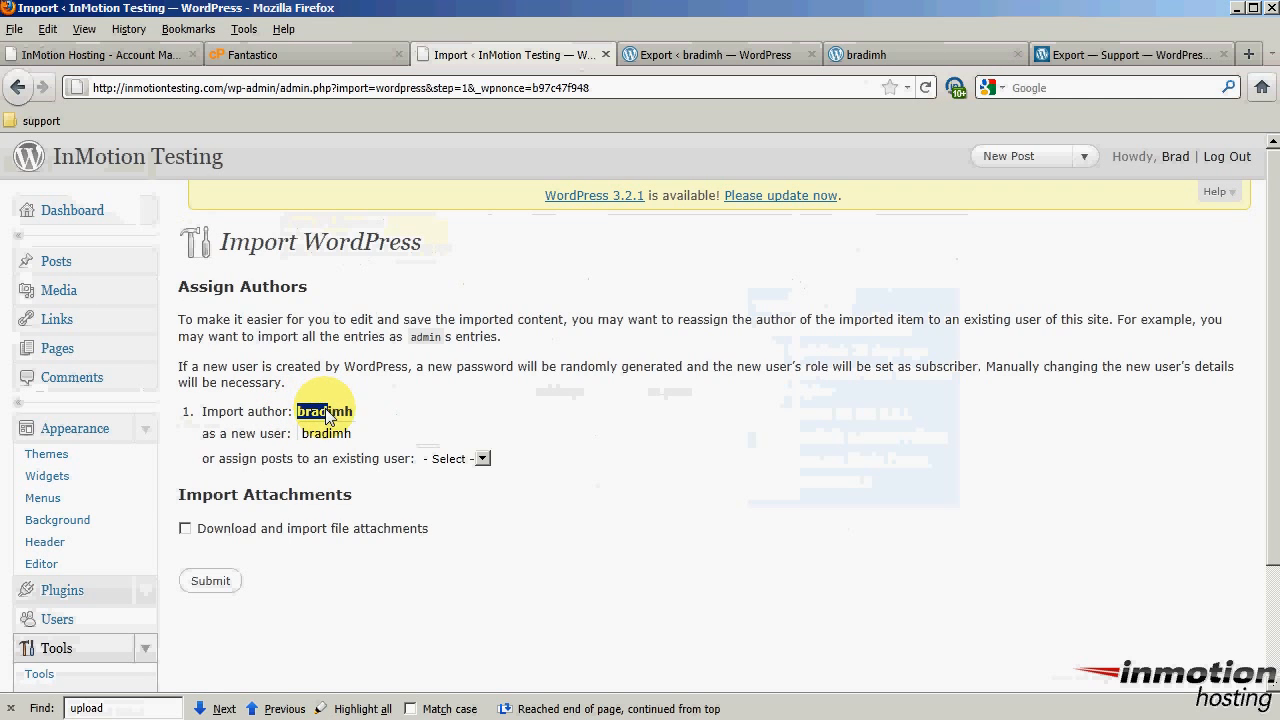
click(596, 419)
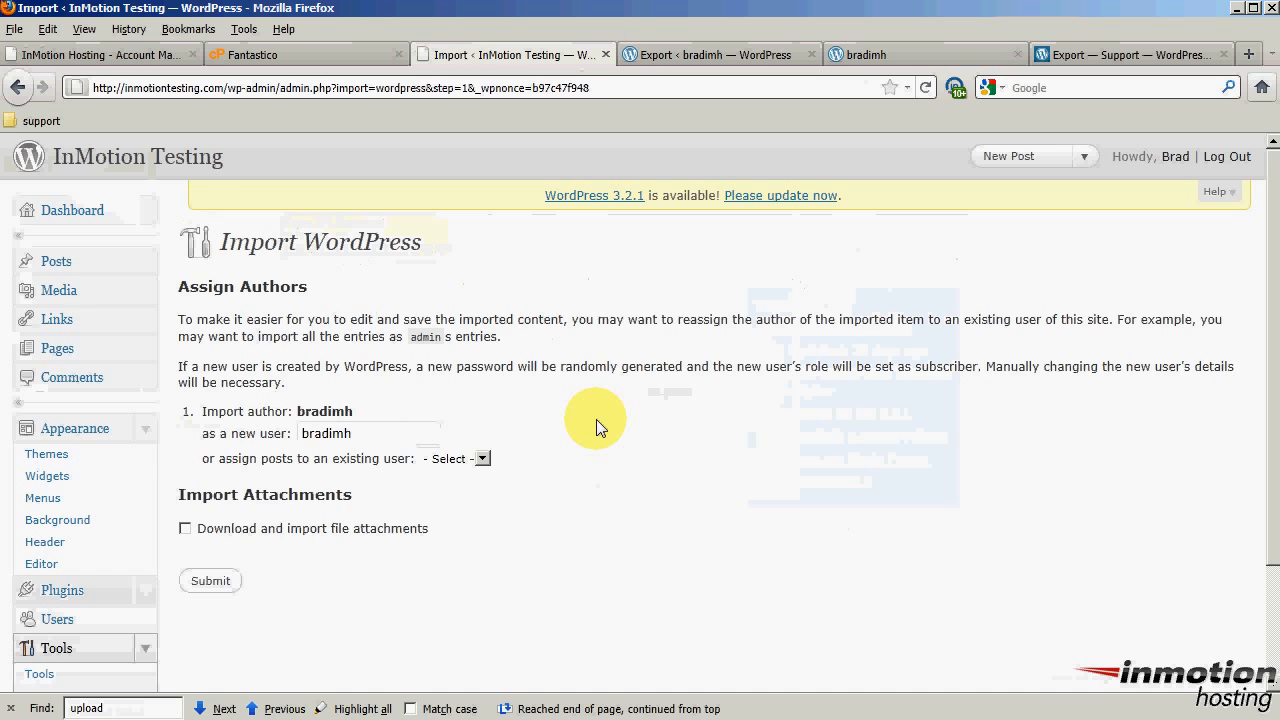
click(483, 458)
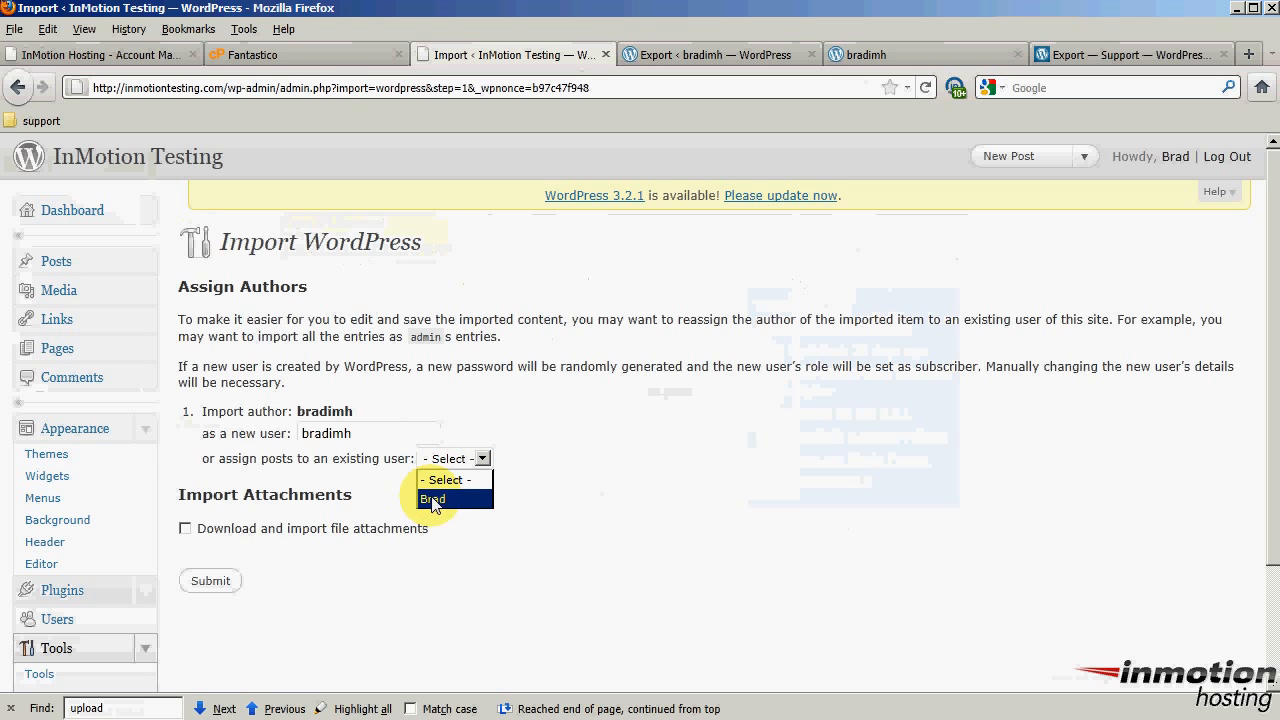
click(509, 500)
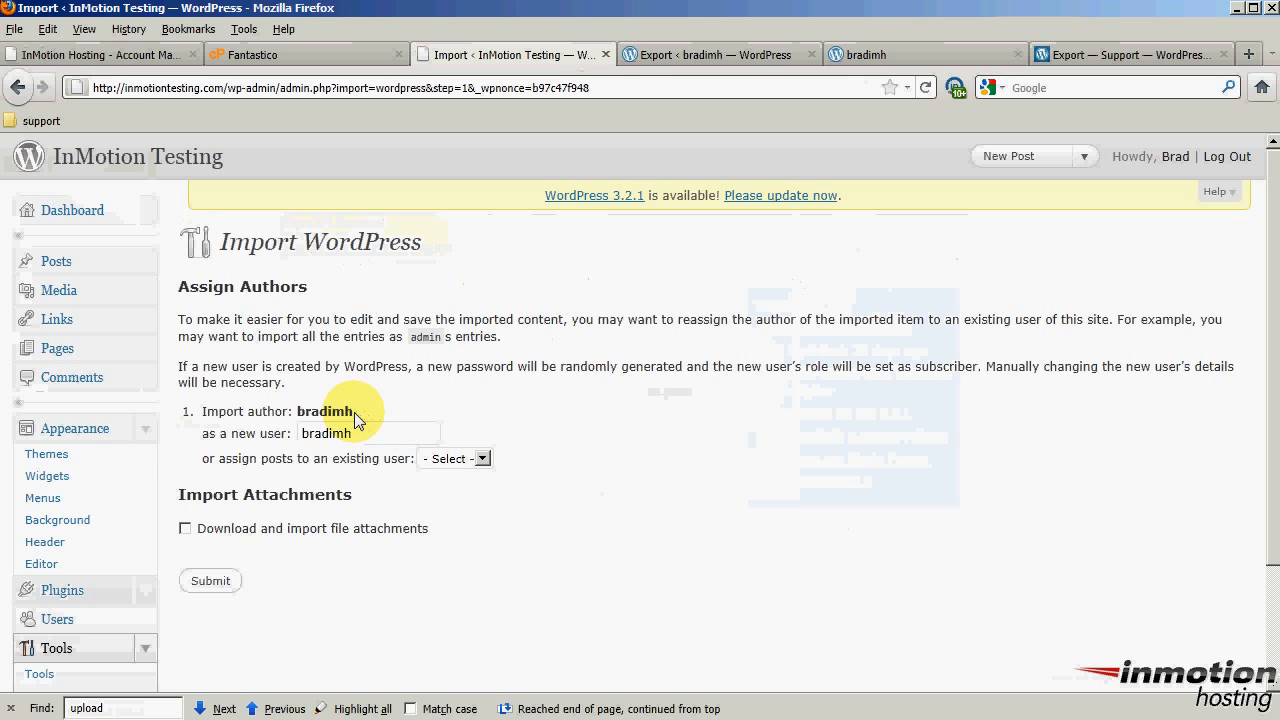
drag(355, 418, 290, 415)
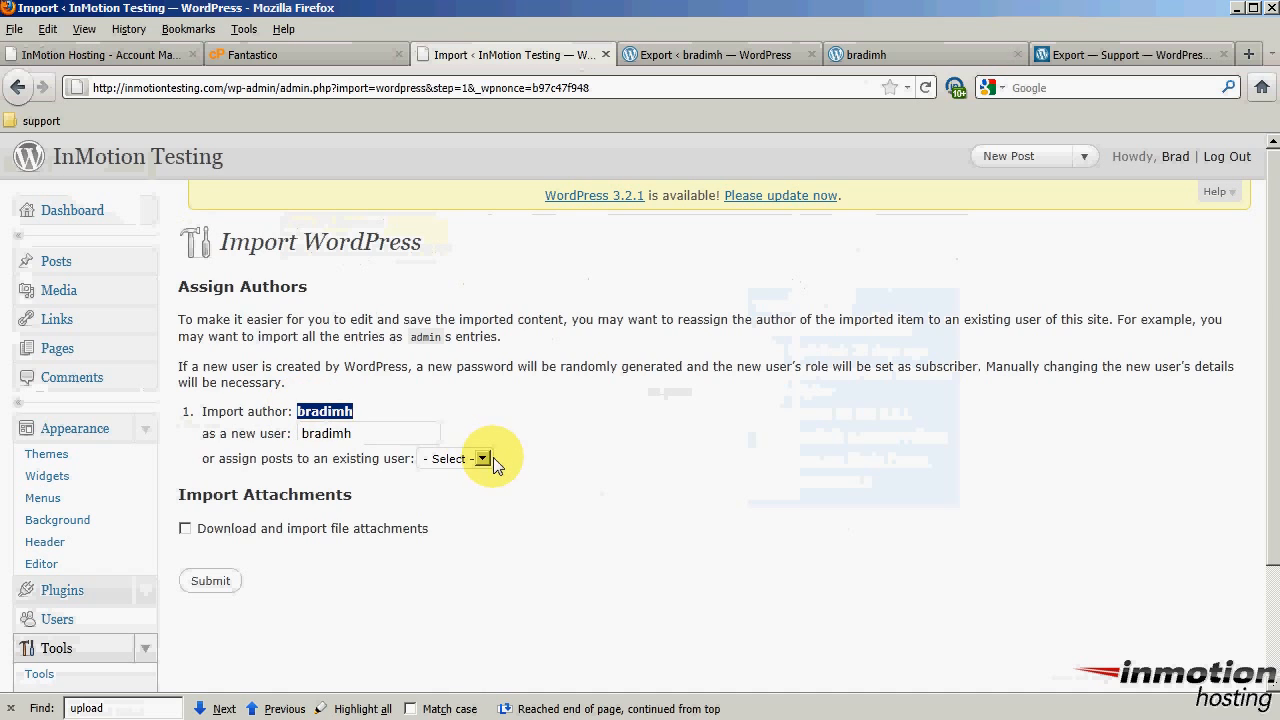
click(493, 460)
click(459, 498)
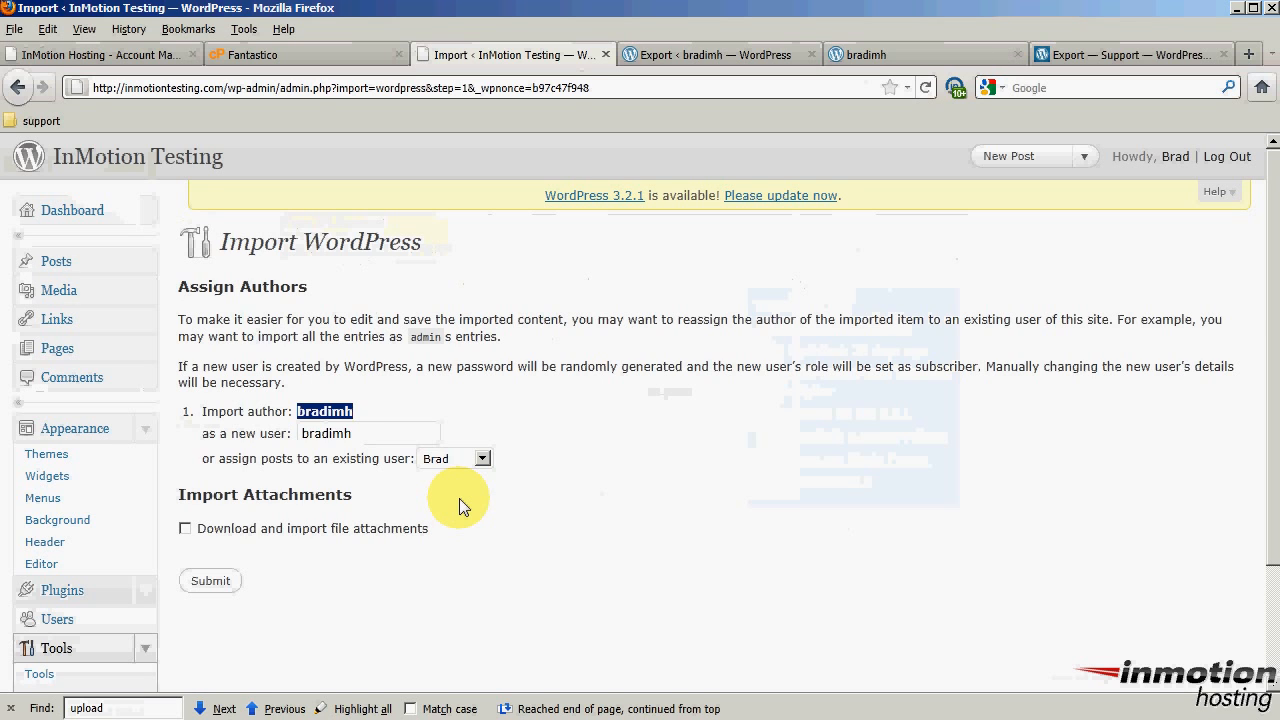
click(186, 530)
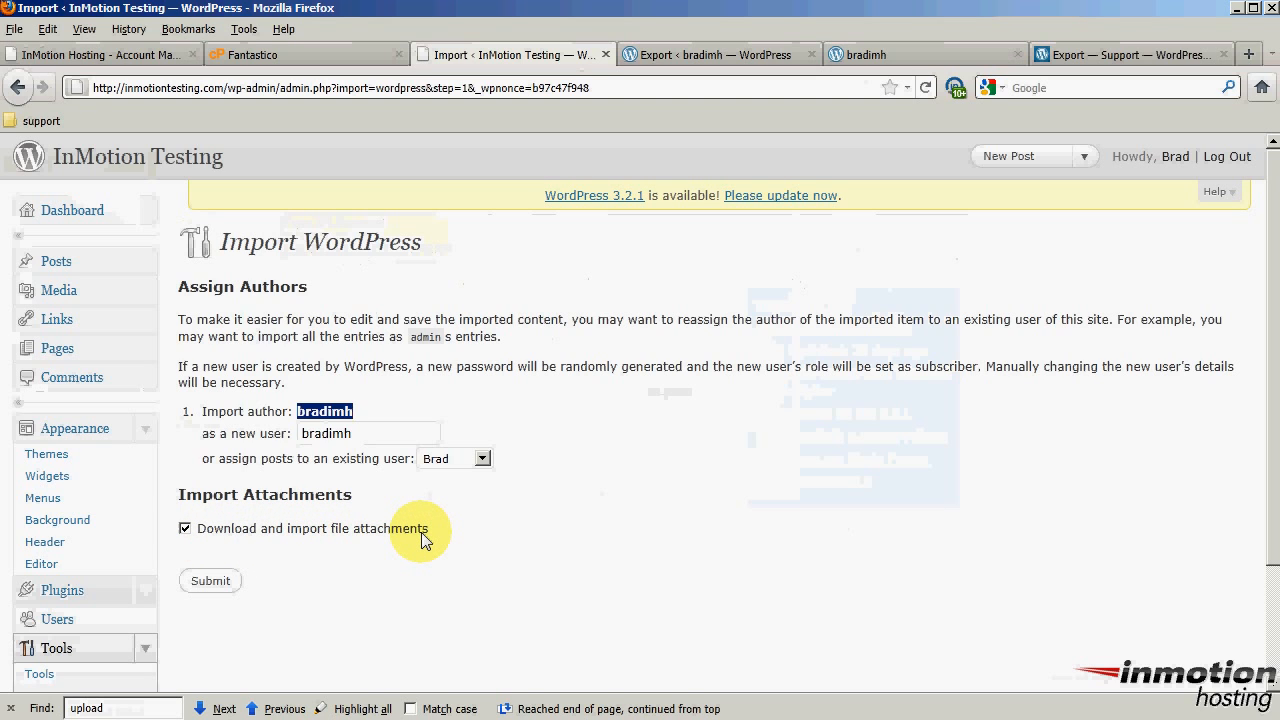
click(212, 581)
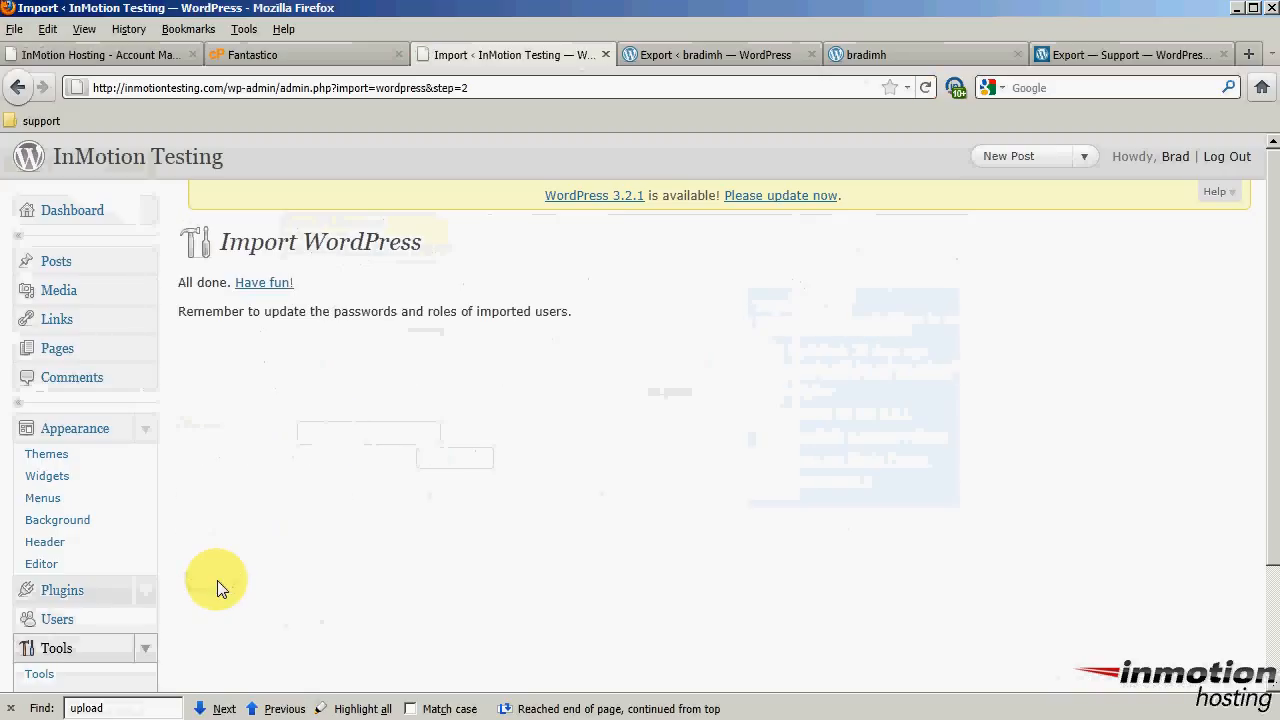
click(231, 88)
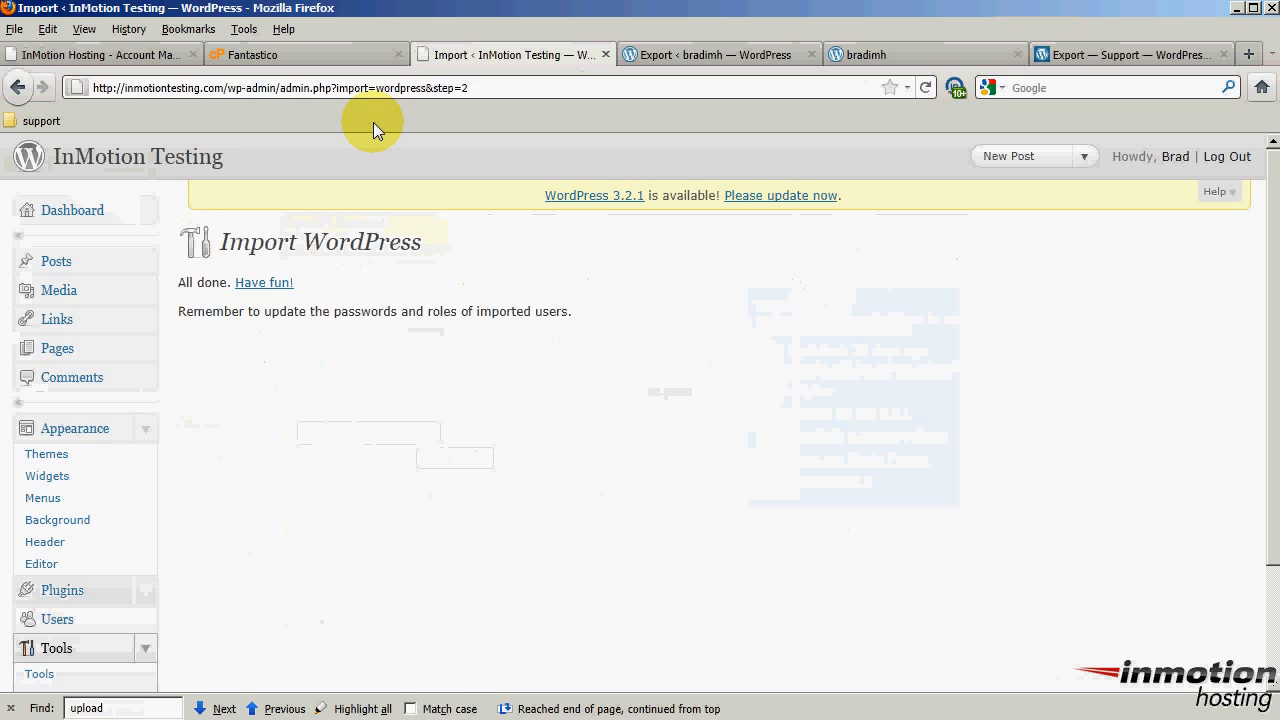
key(shift+End)
key(Delete)
key(Return)
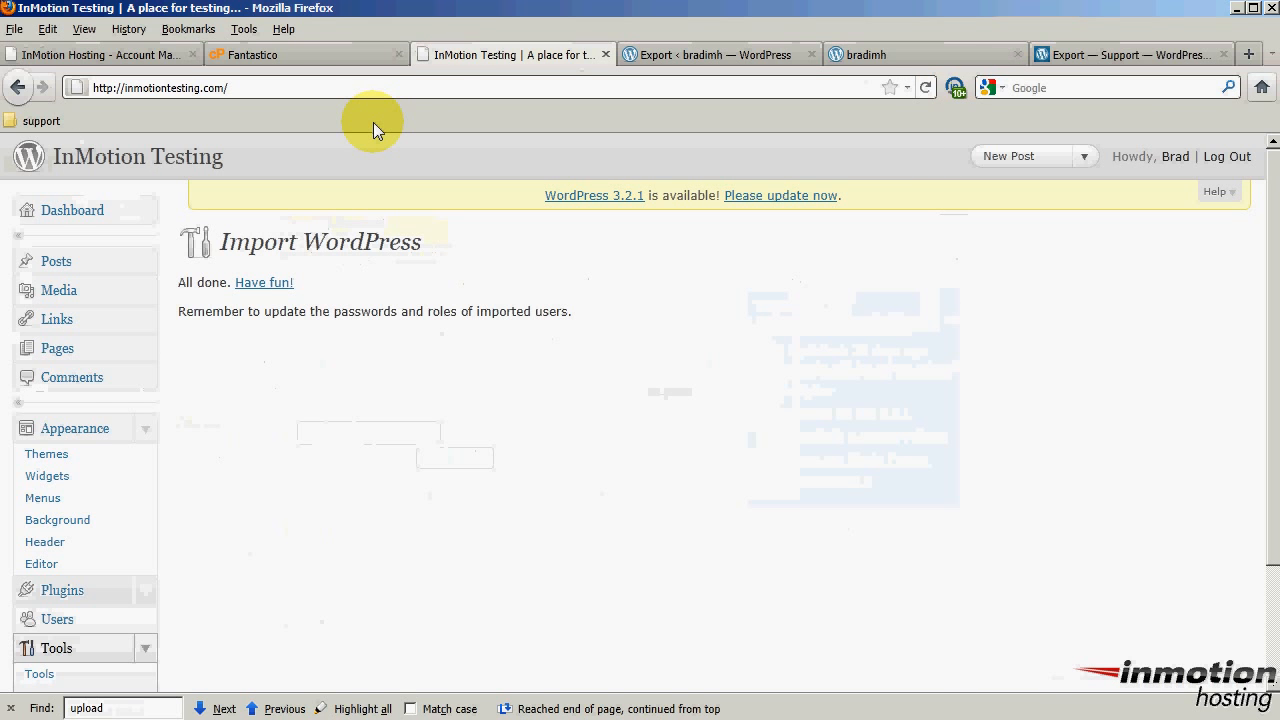
Scroll through the homepage to review test posts 1 and 2 and the test pages
scroll(141, 370, down, 4)
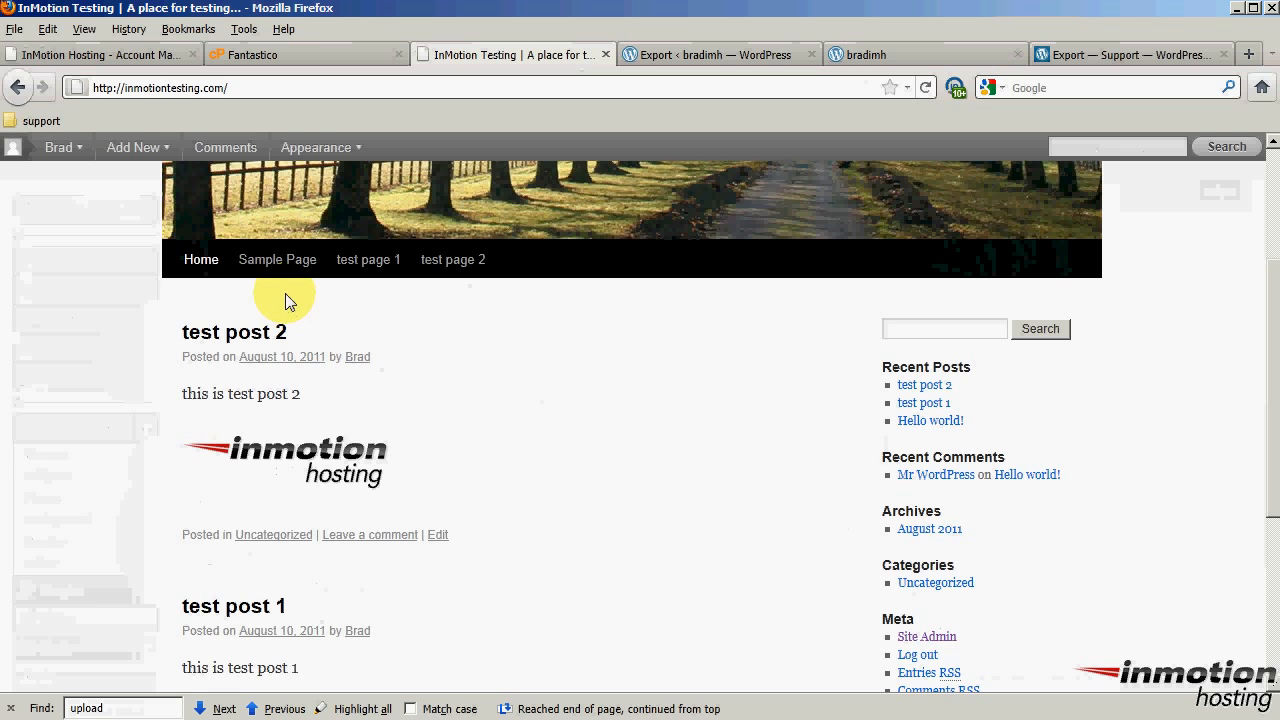
scroll(56, 450, down, 5)
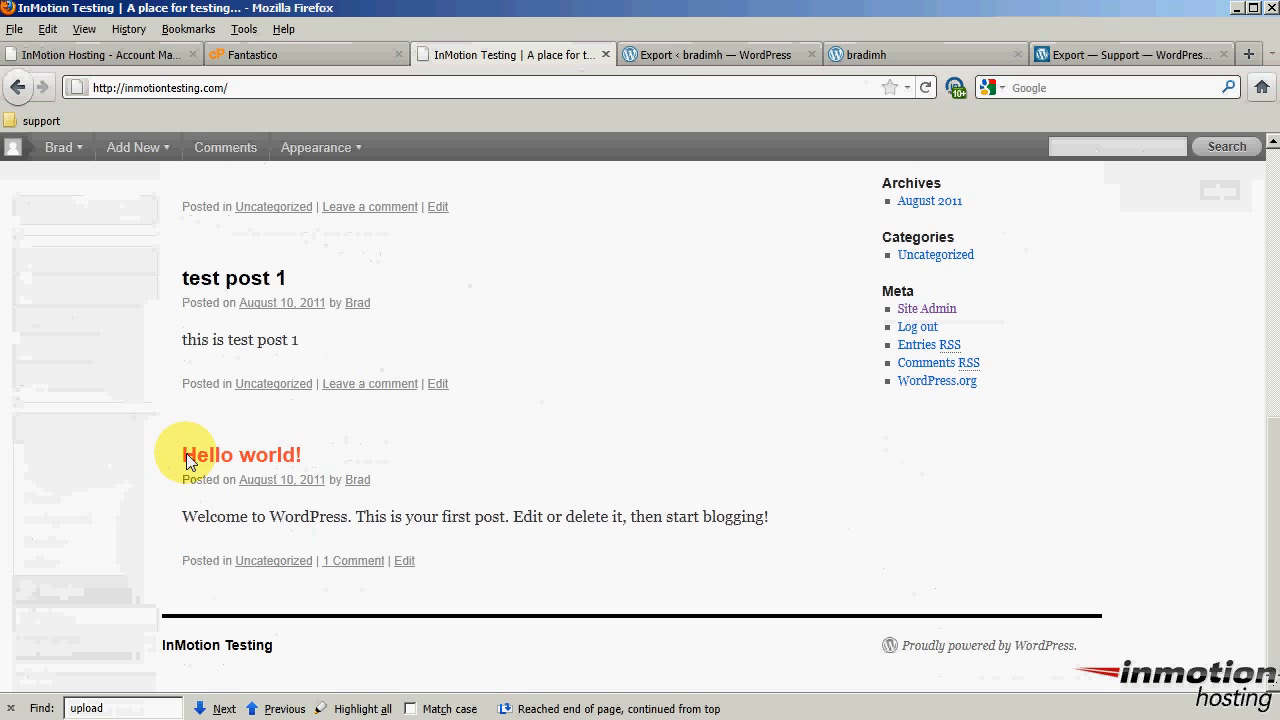
drag(181, 455, 306, 454)
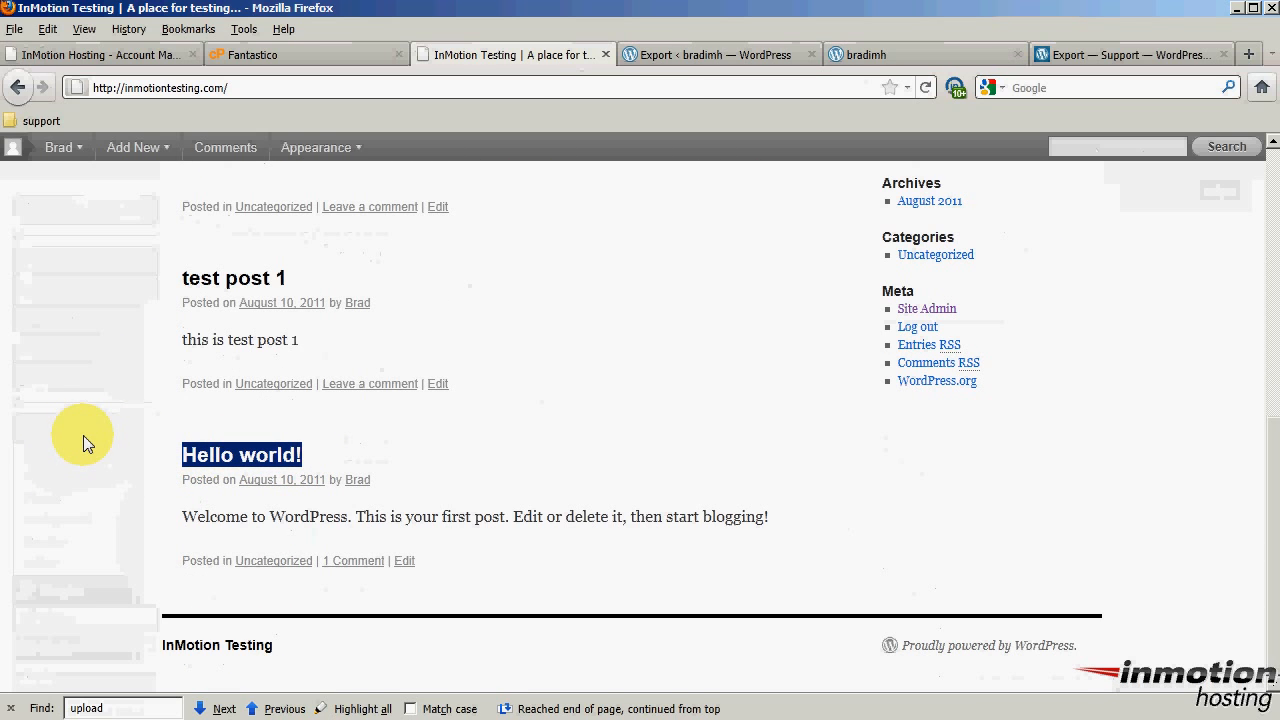
scroll(98, 450, up, 5)
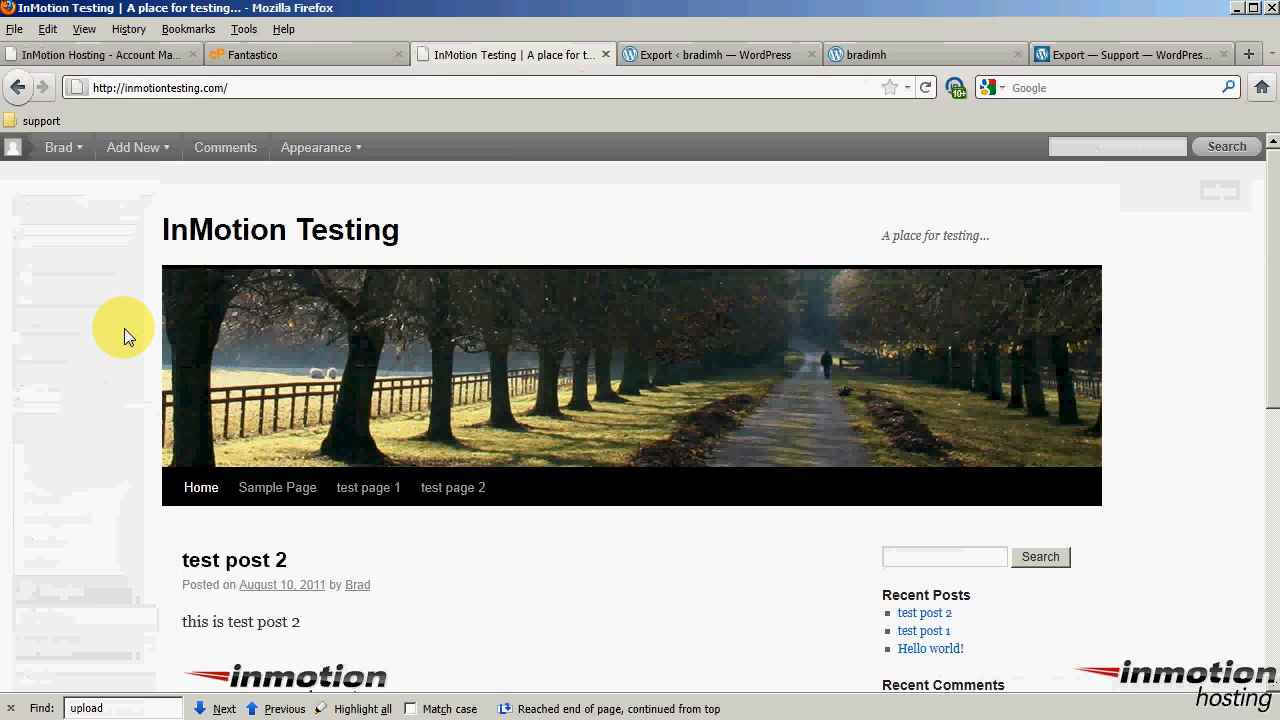
scroll(1143, 586, down, 4)
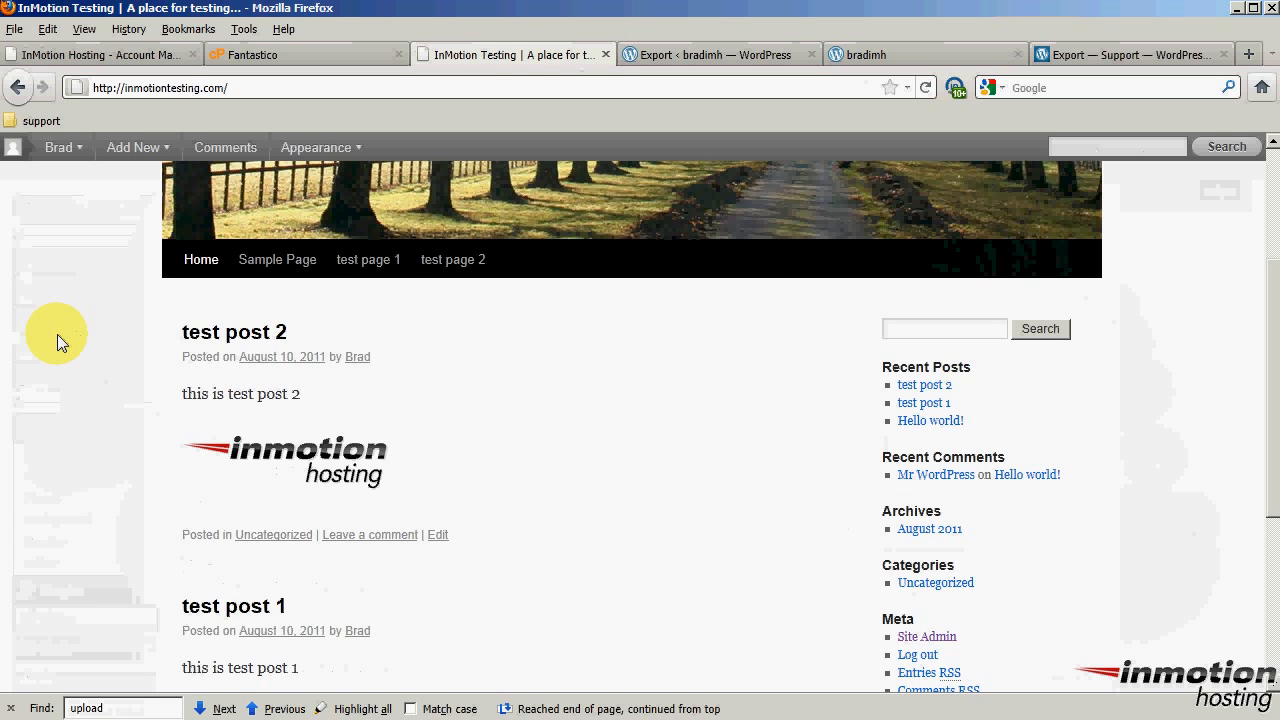
scroll(57, 334, down, 2)
scroll(129, 429, up, 5)
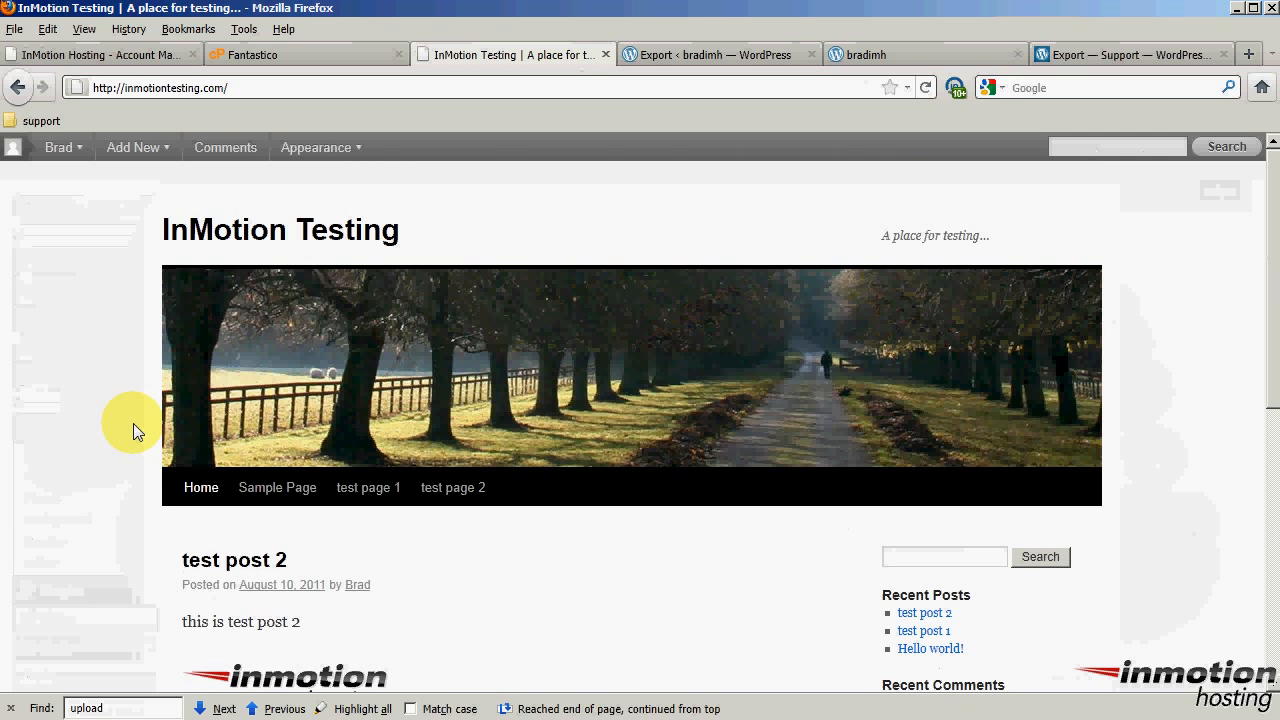